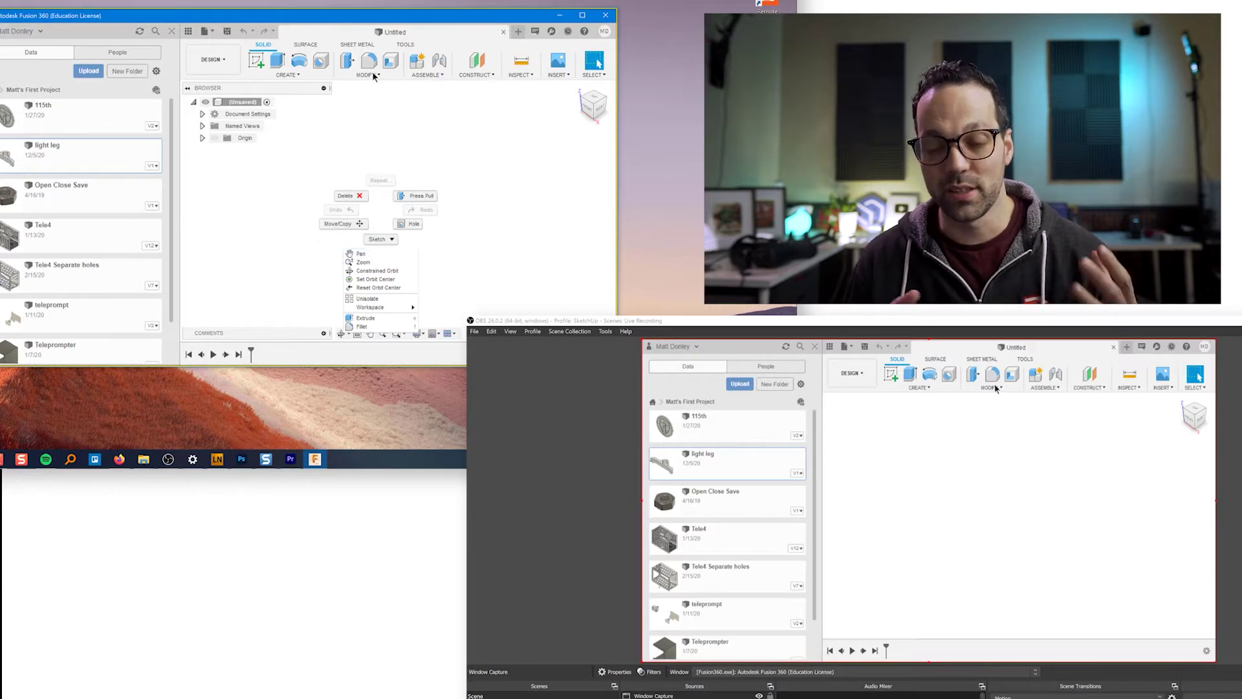
- Dismiss the right-click menu and show Fusion 360's Modify commands in the captured display
key(Escape)
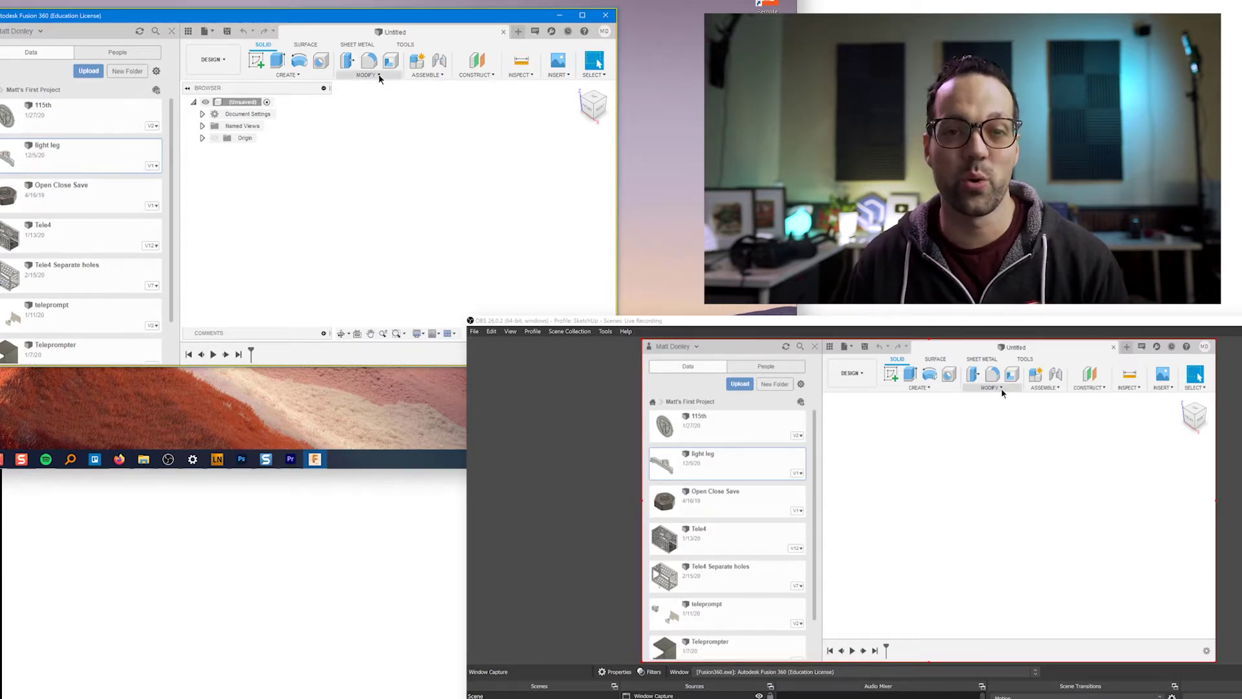
click(380, 76)
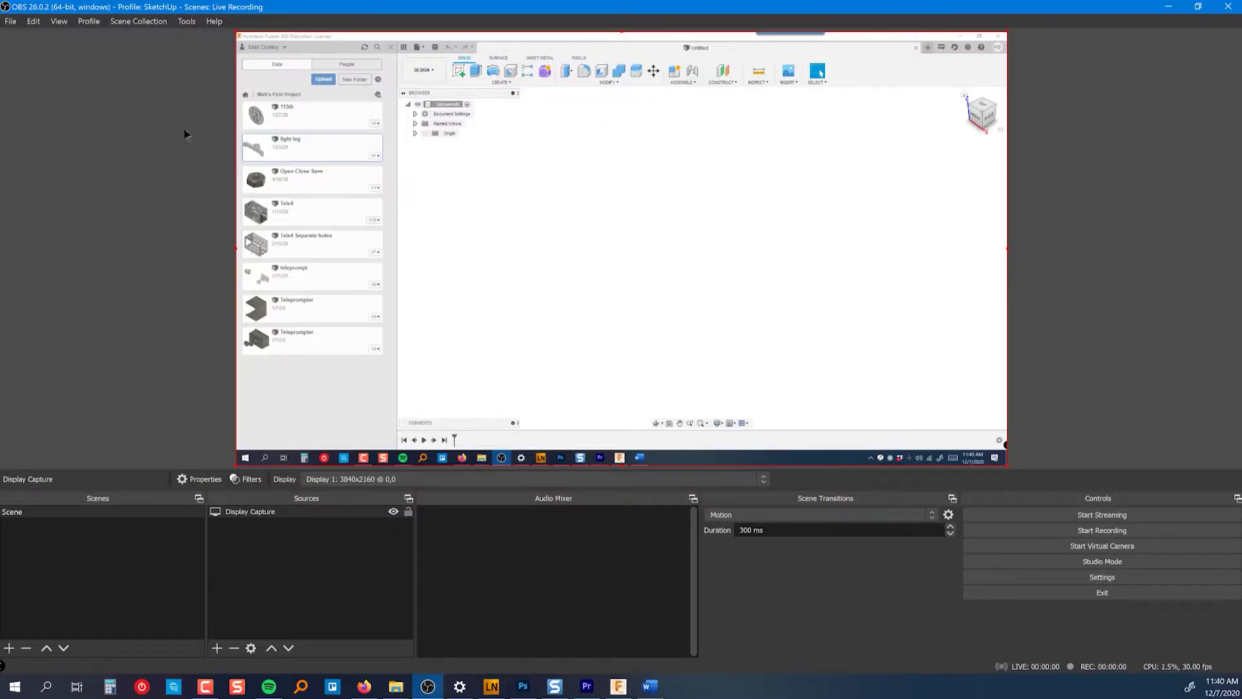
- Bring up Fusion's marking menu over the captured canvas, then dismiss it
right_click(624, 144)
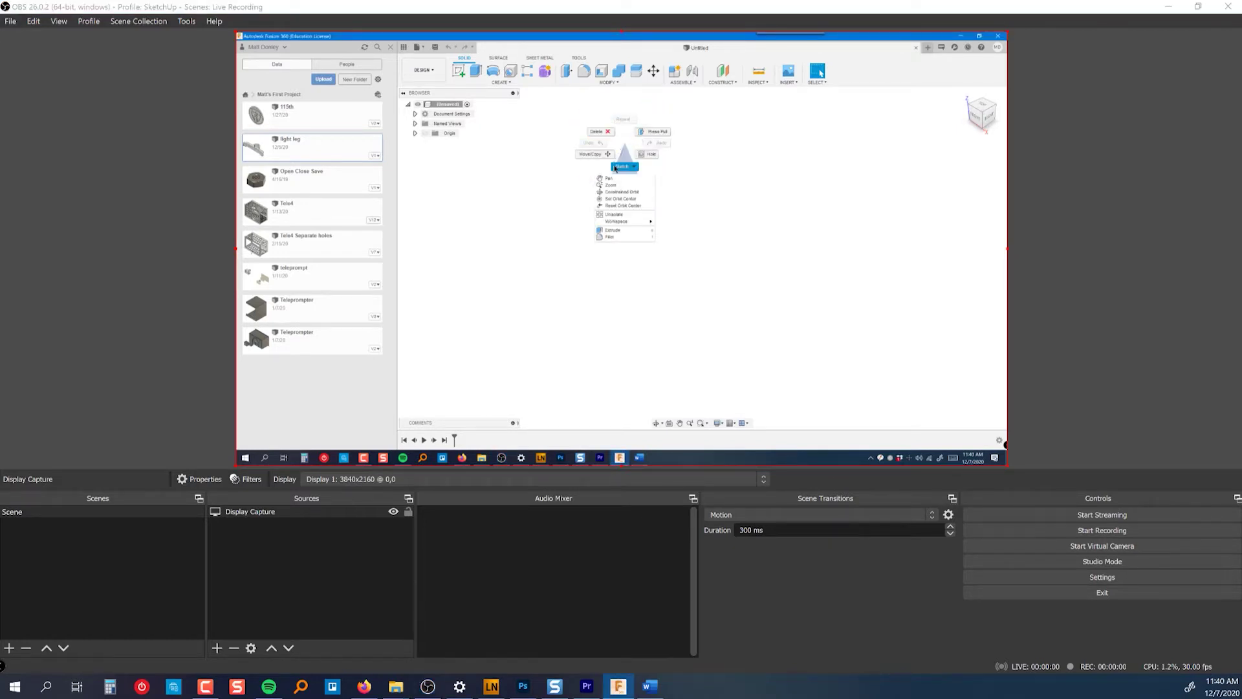
click(545, 191)
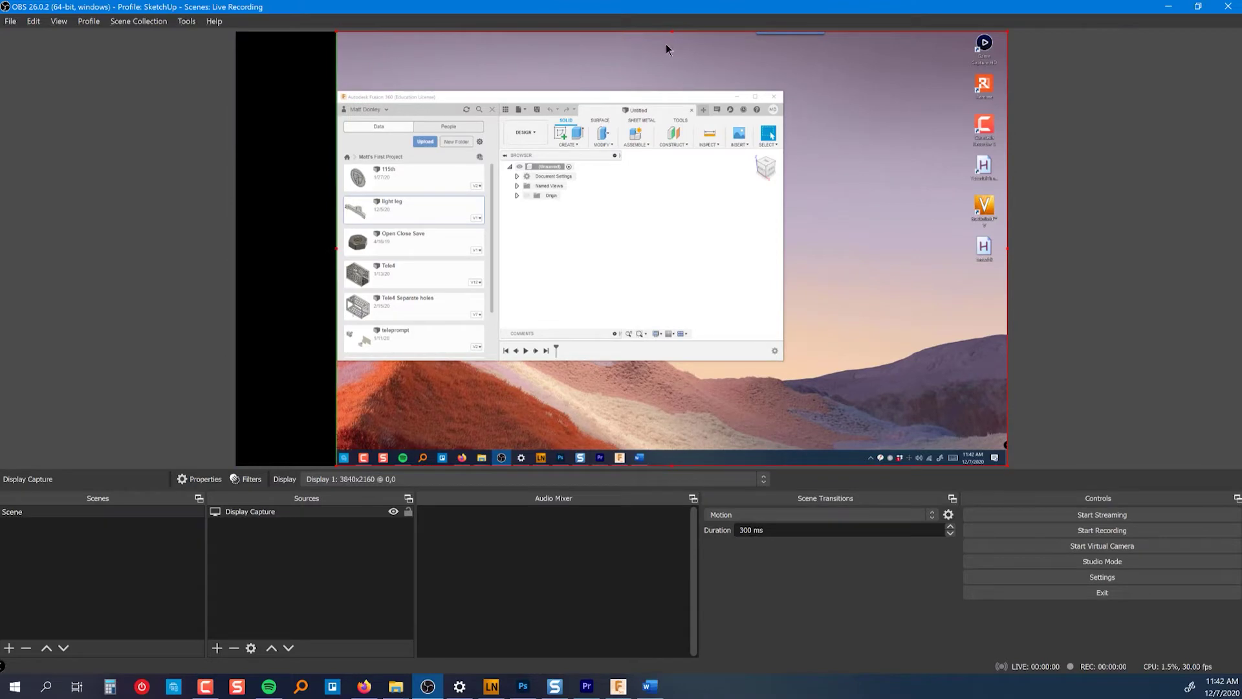
- Alt-crop the capture's top edge, right side and taskbar strip along the bottom
drag(668, 32, 666, 89)
drag(1004, 281, 784, 280)
drag(561, 467, 561, 360)
- Move the cropped capture to the canvas top-left and stretch it to fill the canvas
drag(461, 184, 361, 127)
drag(681, 302, 952, 471)
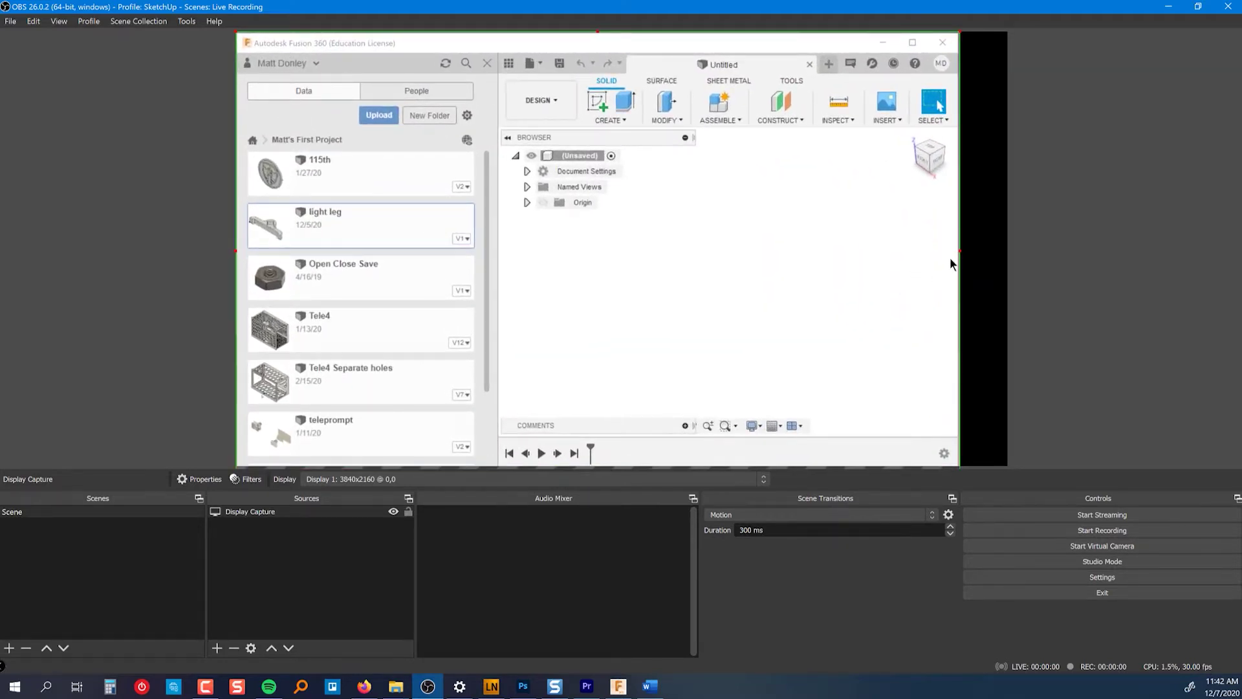
drag(981, 254, 1007, 250)
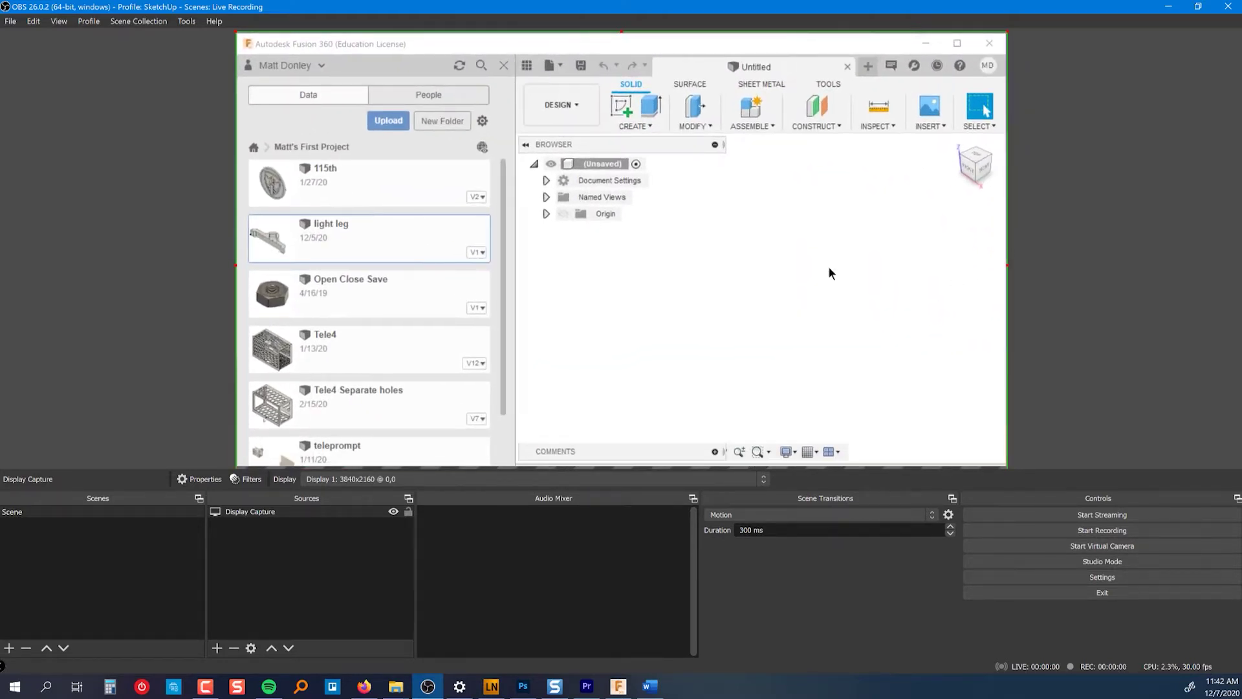
mouse_move(798, 264)
mouse_down()
mouse_move(802, 224)
mouse_move(774, 233)
mouse_move(796, 238)
mouse_move(787, 254)
mouse_up()
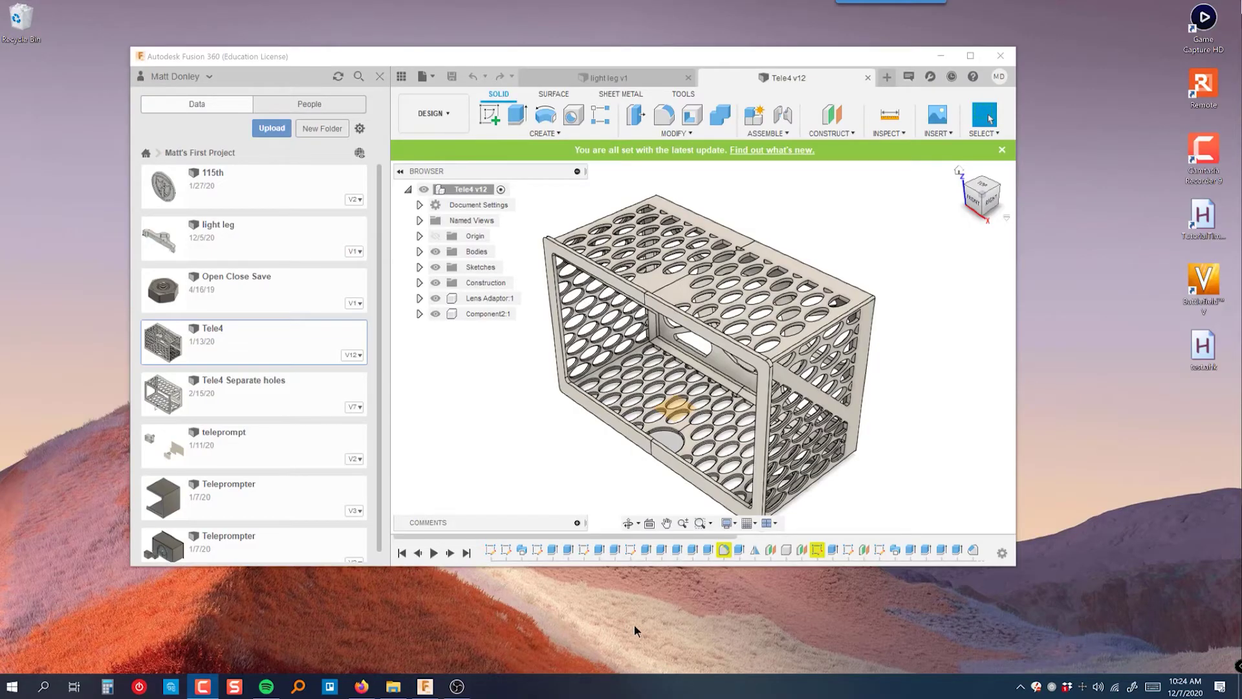
- Nudge the Fusion window, then add a new Display Capture source named Display Capture 2
drag(807, 65, 835, 77)
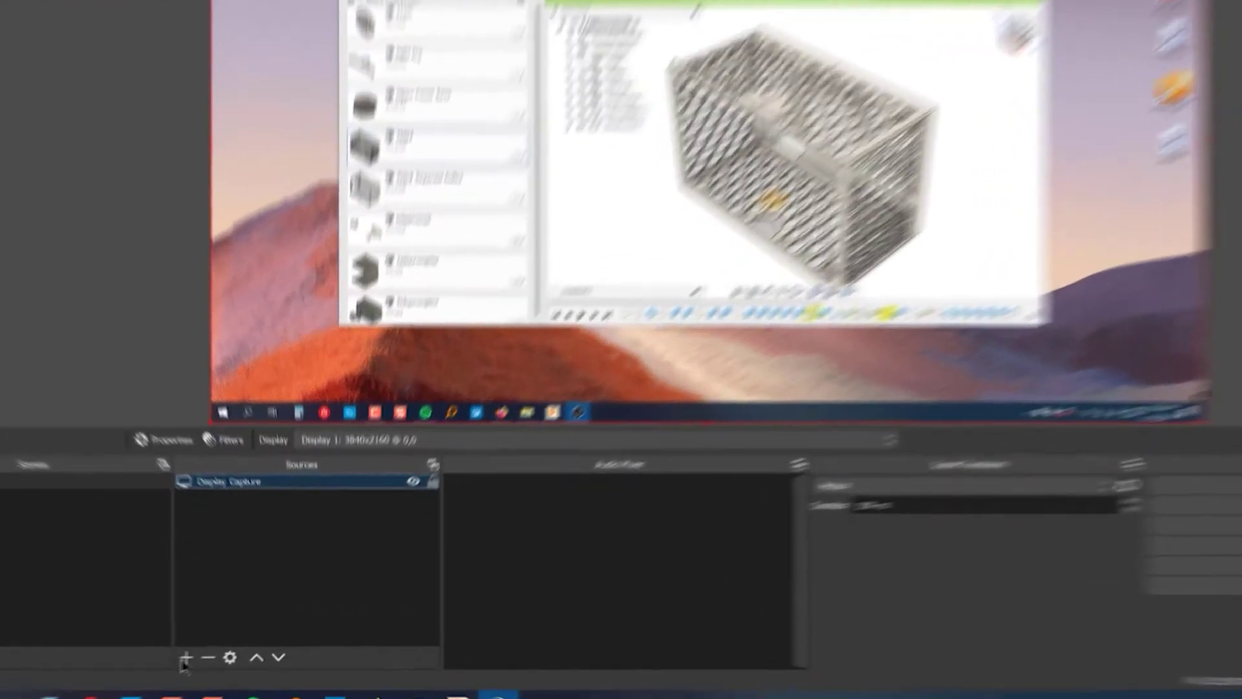
click(216, 648)
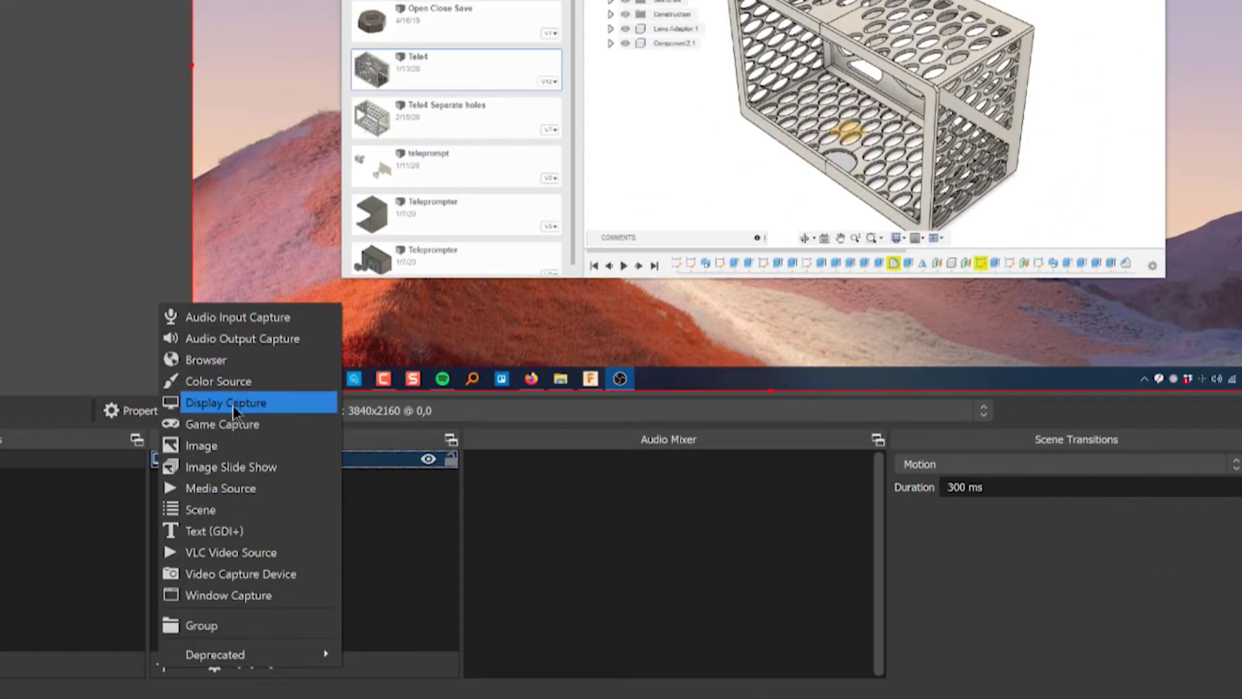
key(Escape)
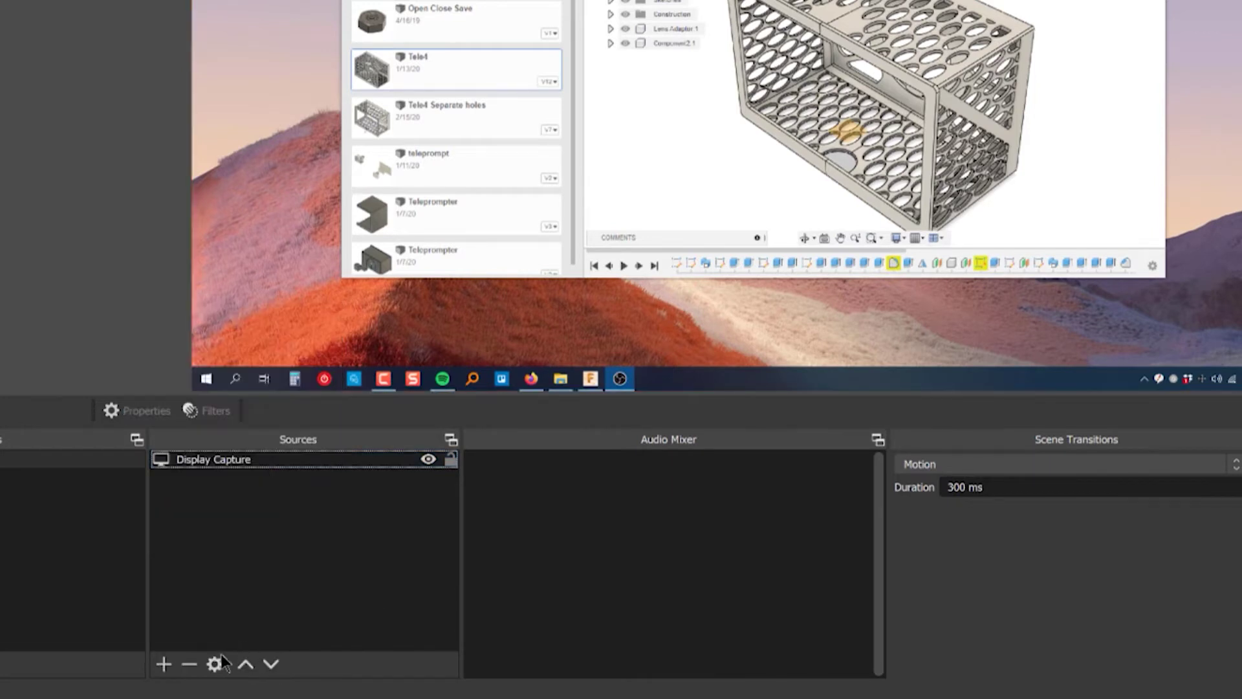
click(164, 664)
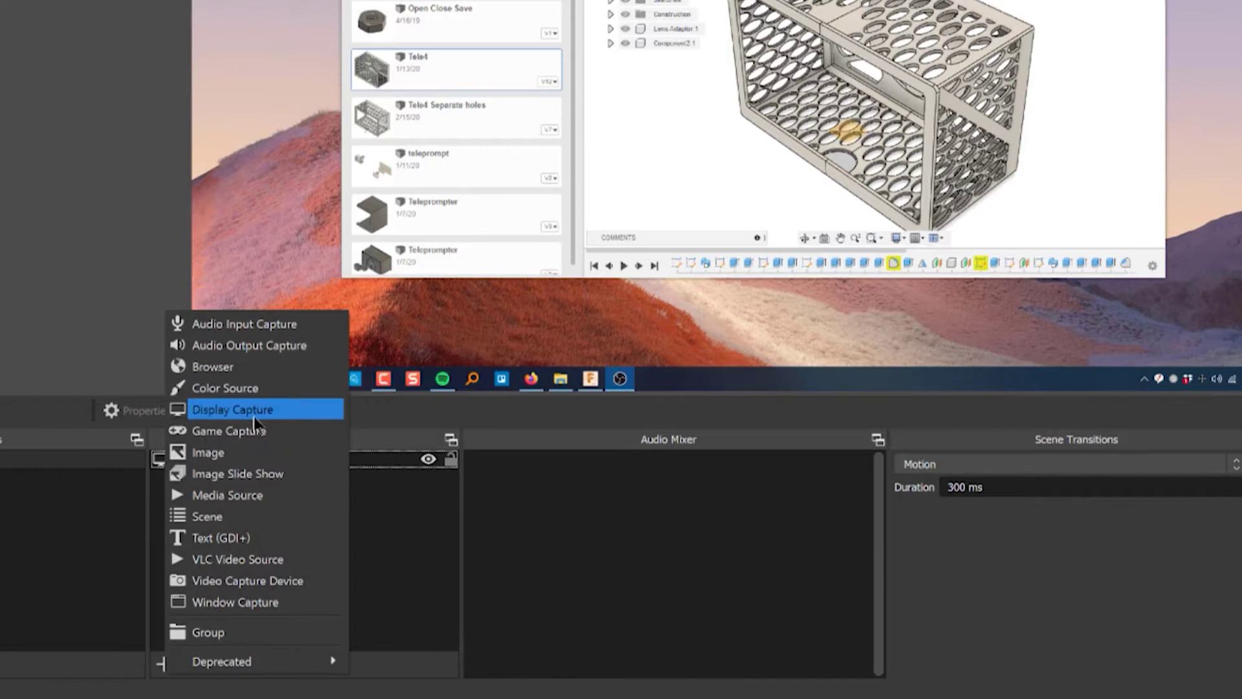
click(253, 414)
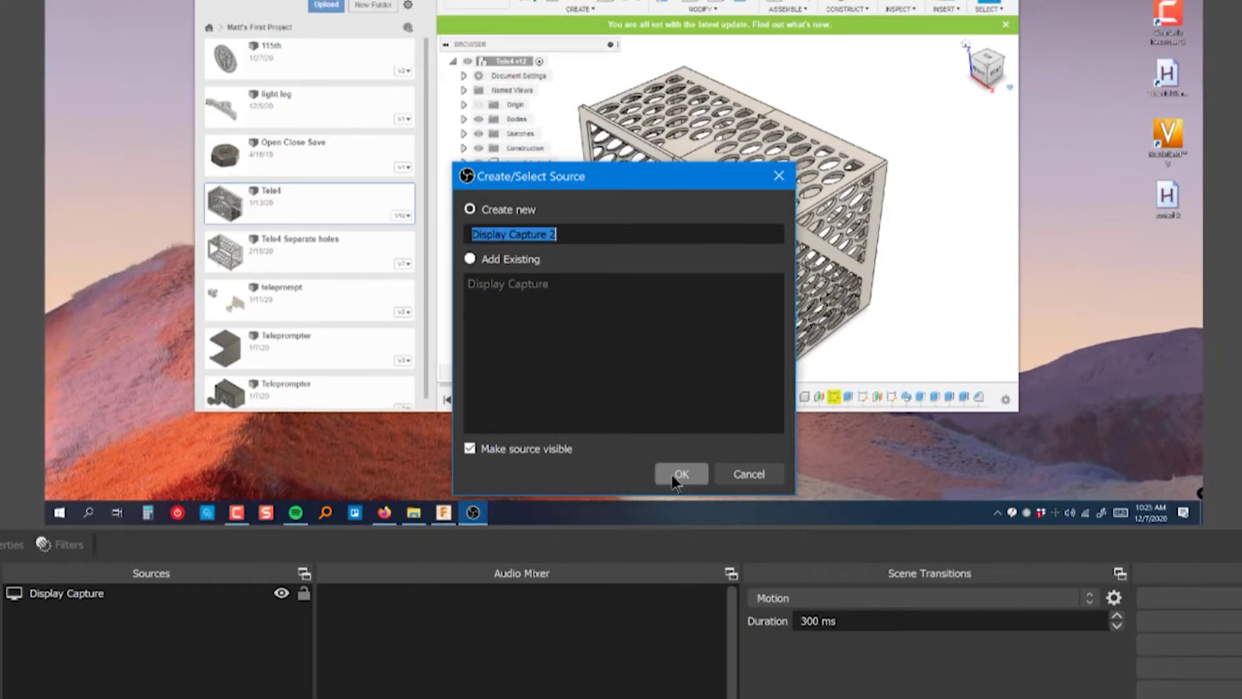
click(790, 374)
- Confirm Display 1 is the captured display and close the properties without saving
click(583, 500)
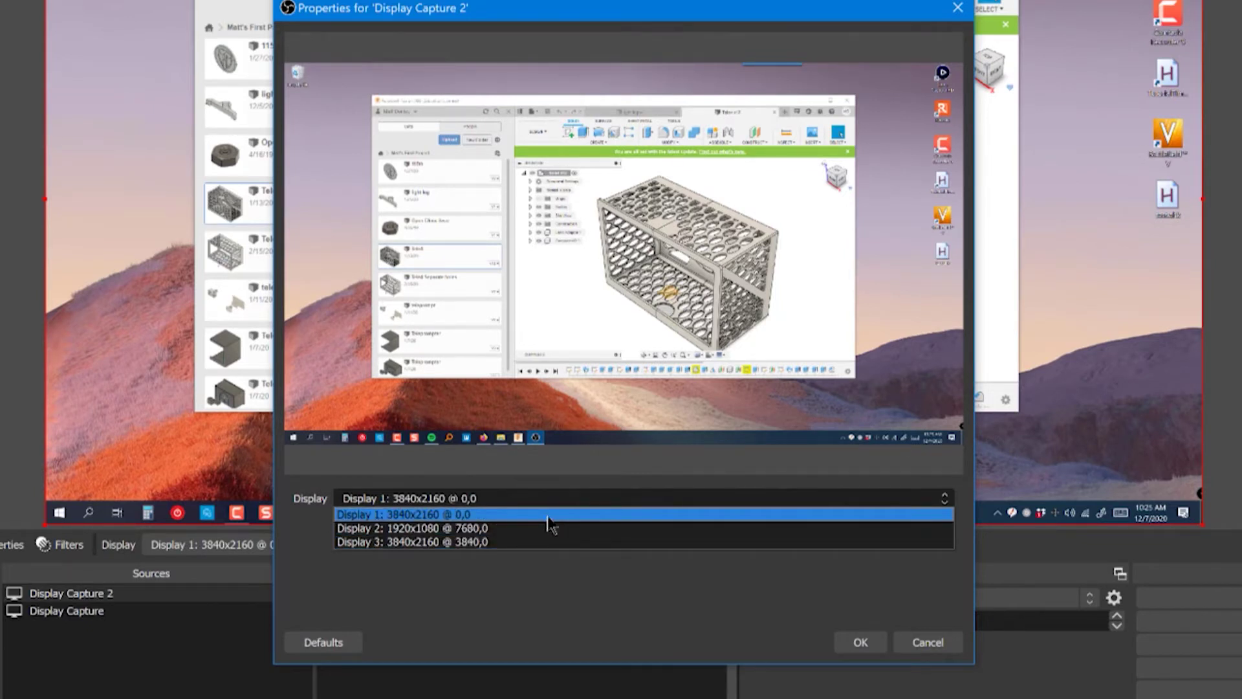
click(543, 560)
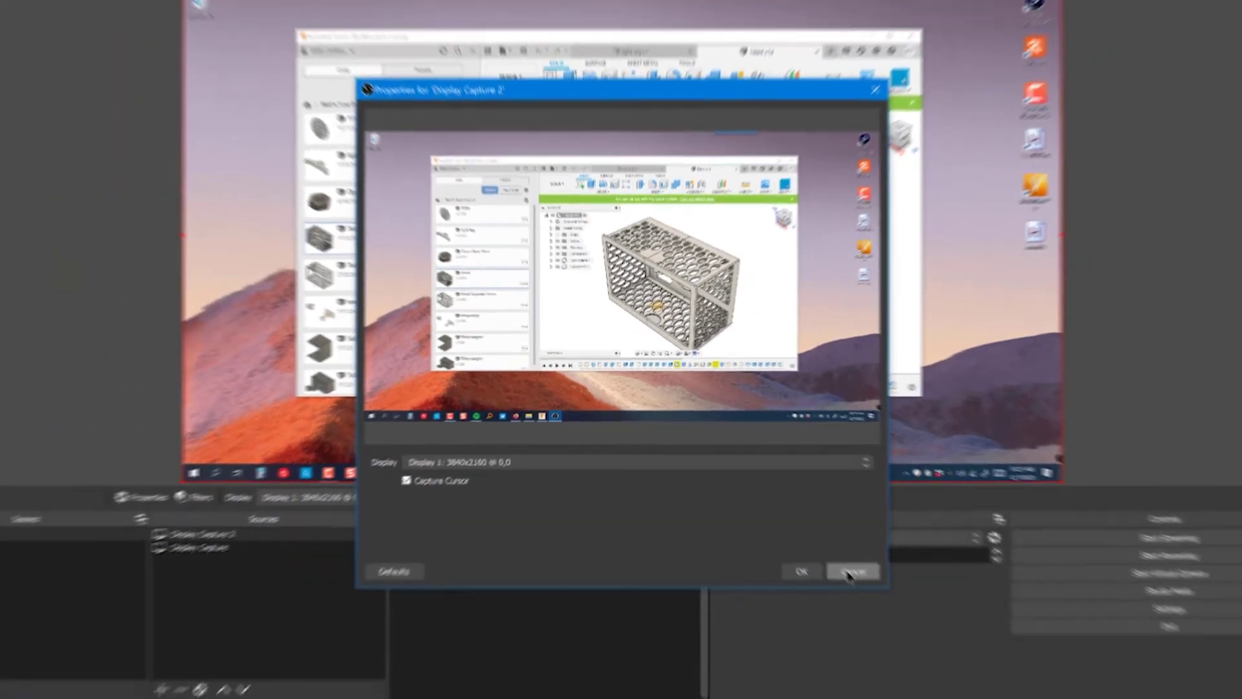
click(851, 572)
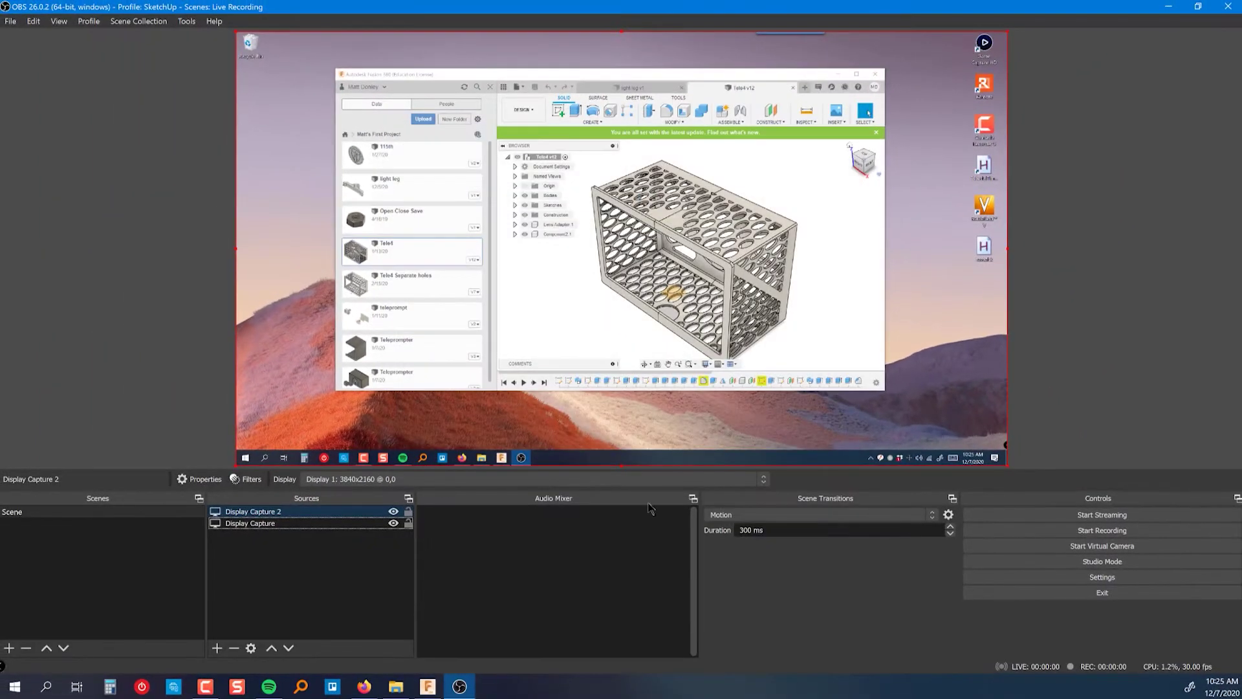
- Remove Display Capture 2 from the scene
right_click(315, 516)
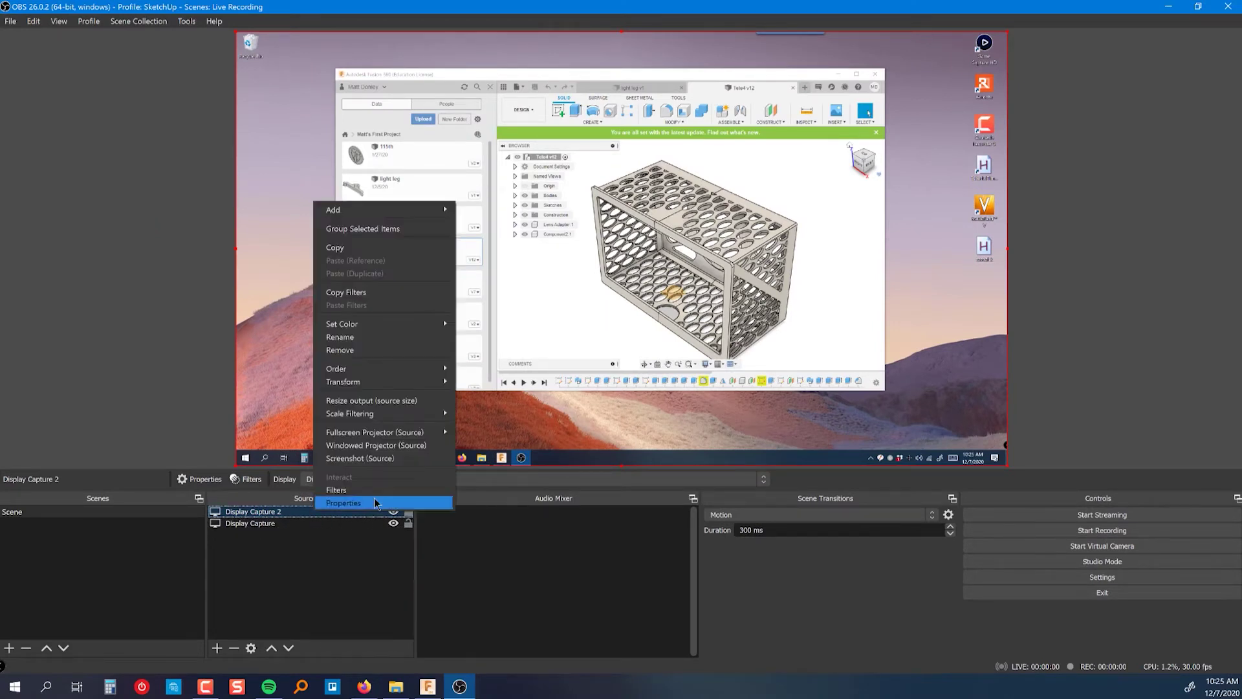
click(325, 567)
click(267, 516)
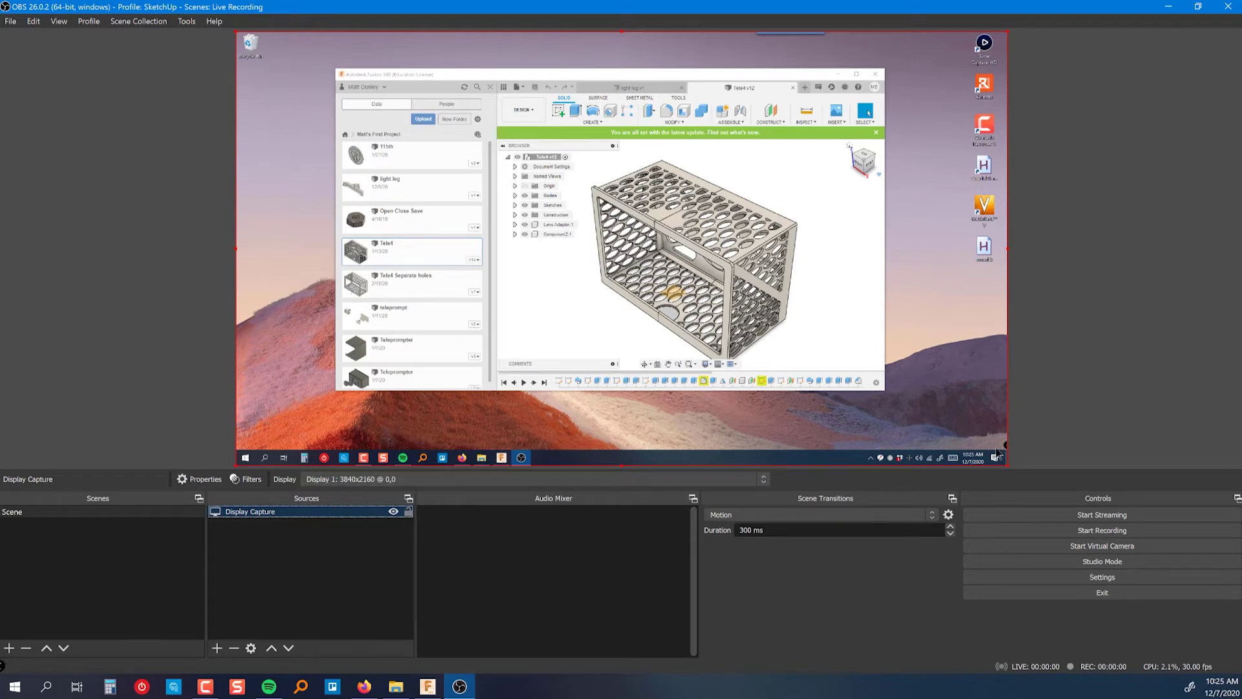
- Review the canvas and output resolutions in Settings > Video, leaving them unchanged
click(1126, 578)
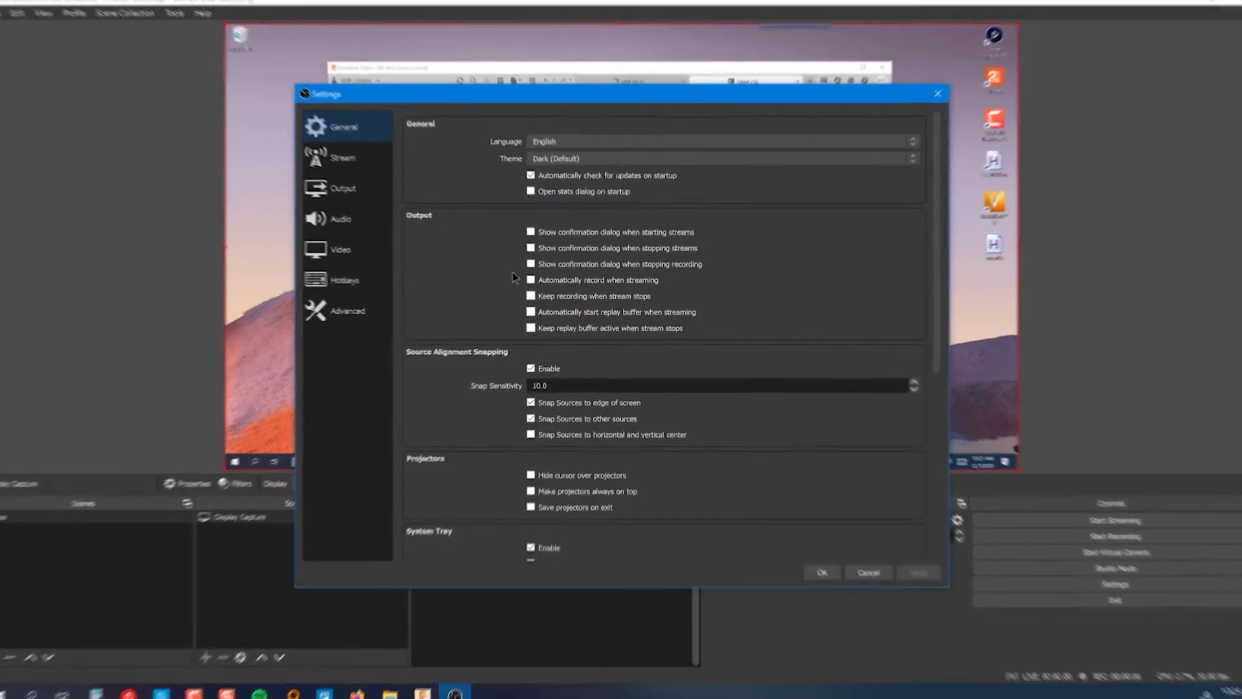
click(348, 251)
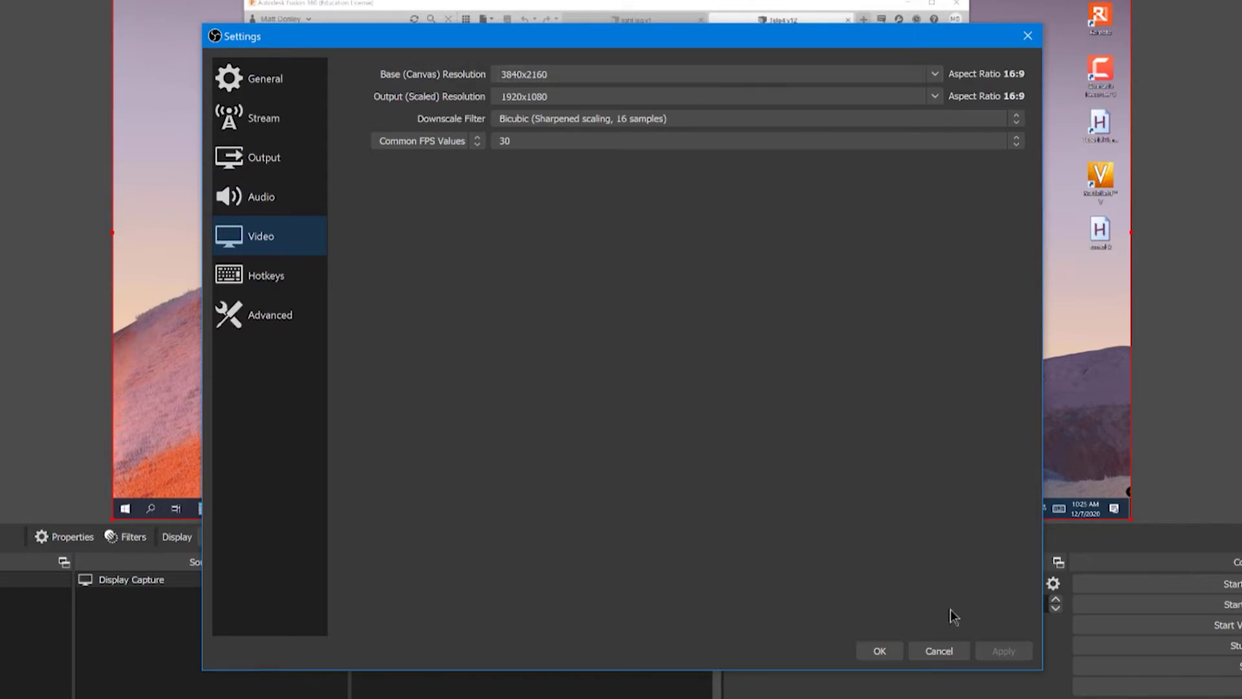
click(939, 651)
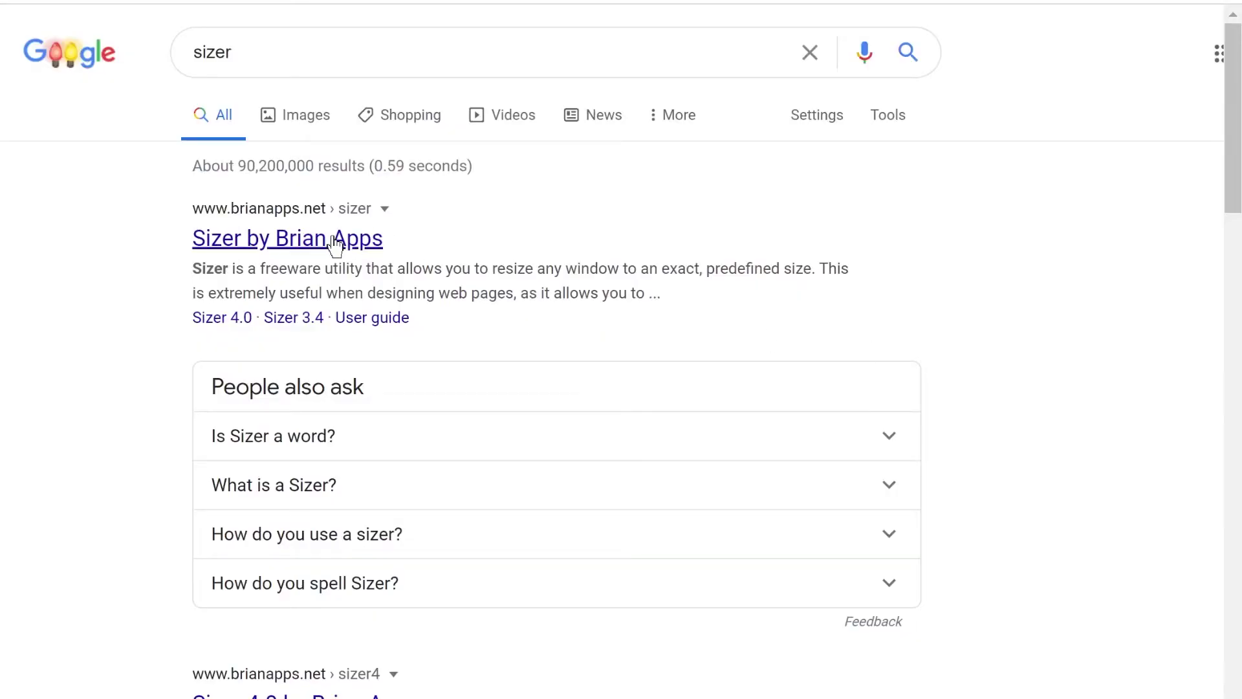
- Open the Sizer by Brian Apps result and scroll down the brianapps.net page
click(335, 245)
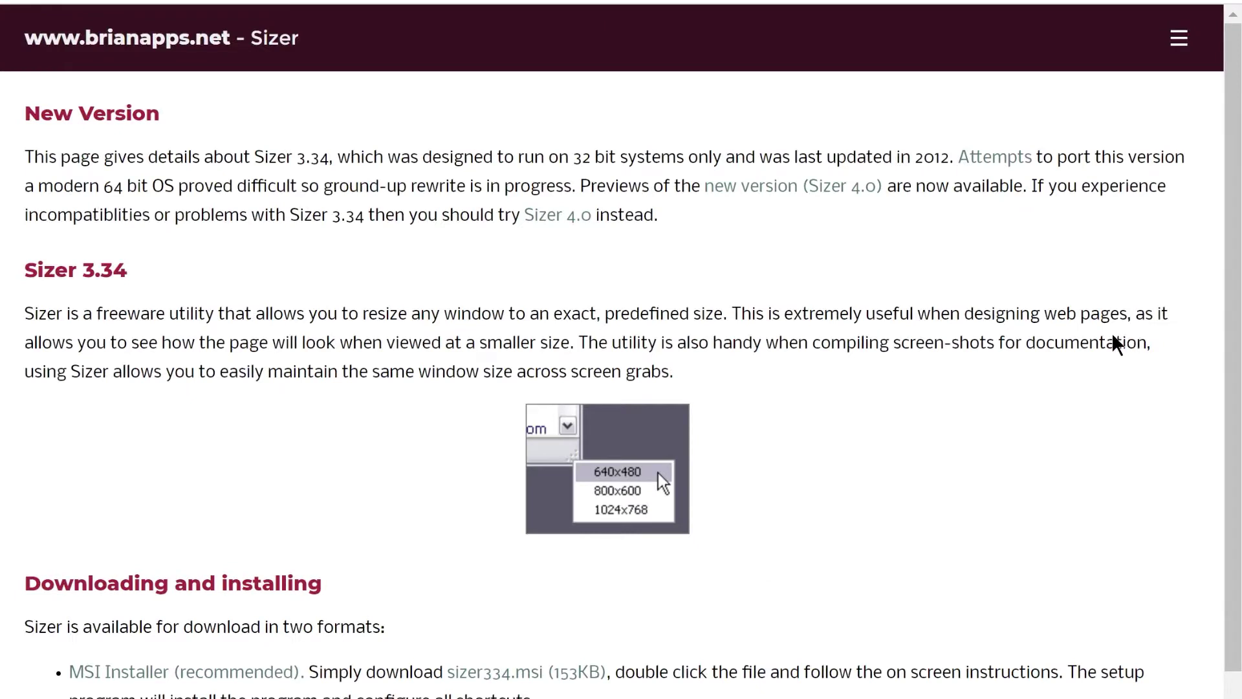
scroll(1235, 338, down, 2)
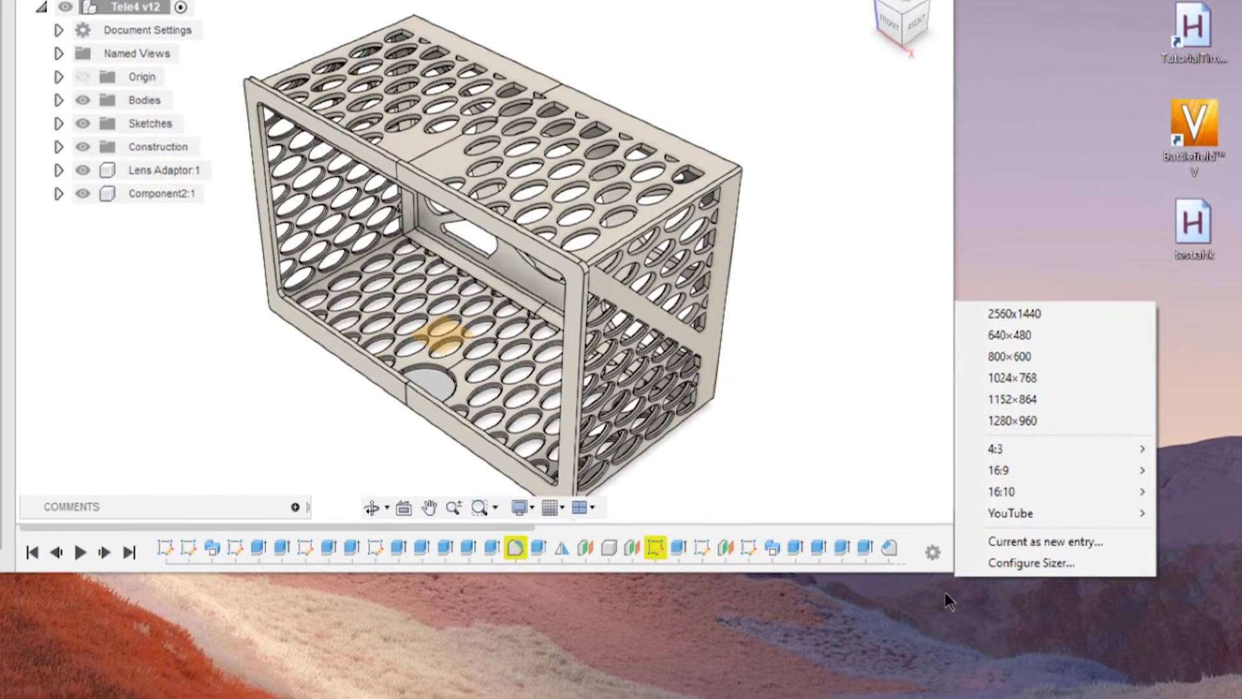
- Shrink the Fusion 360 window to 1280×960 with Sizer's corner menu, then reopen the preset list
click(966, 573)
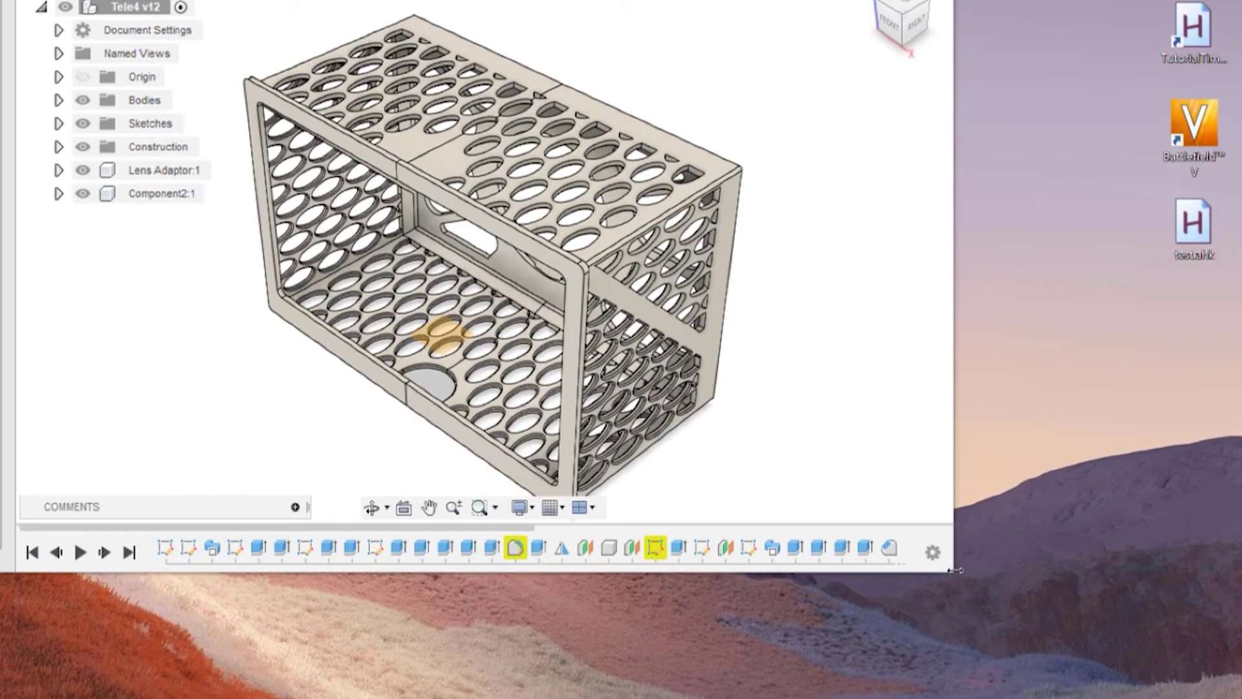
right_click(955, 570)
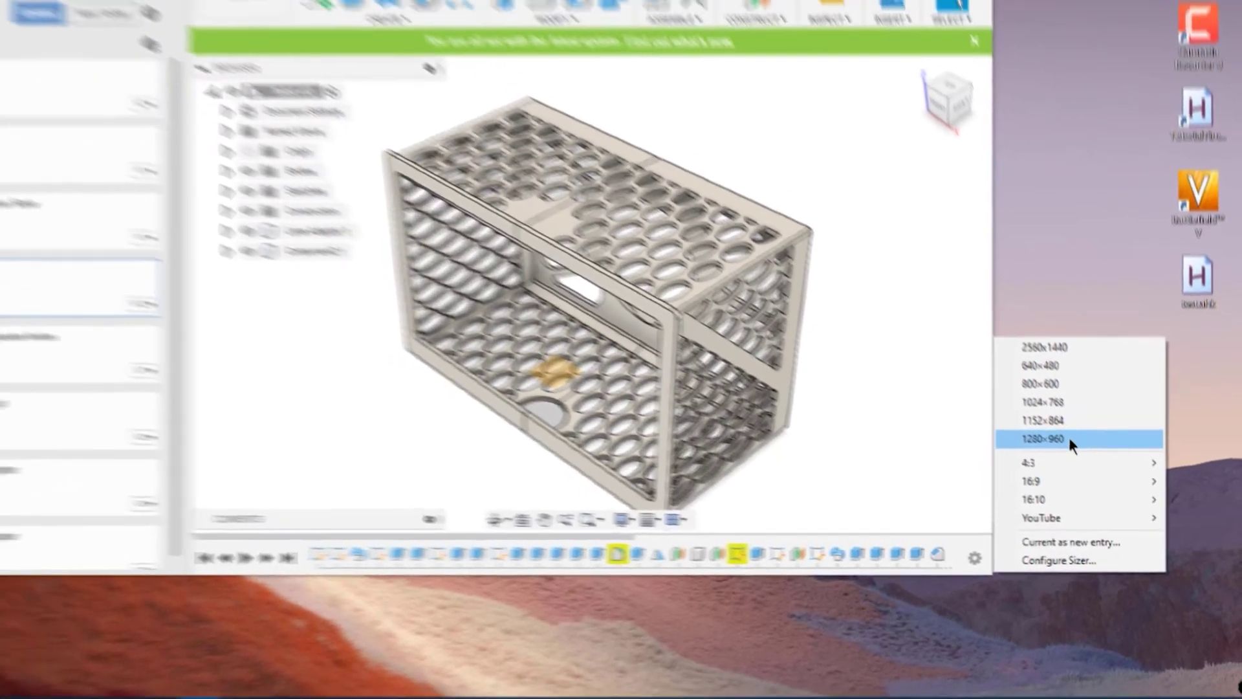
click(1069, 439)
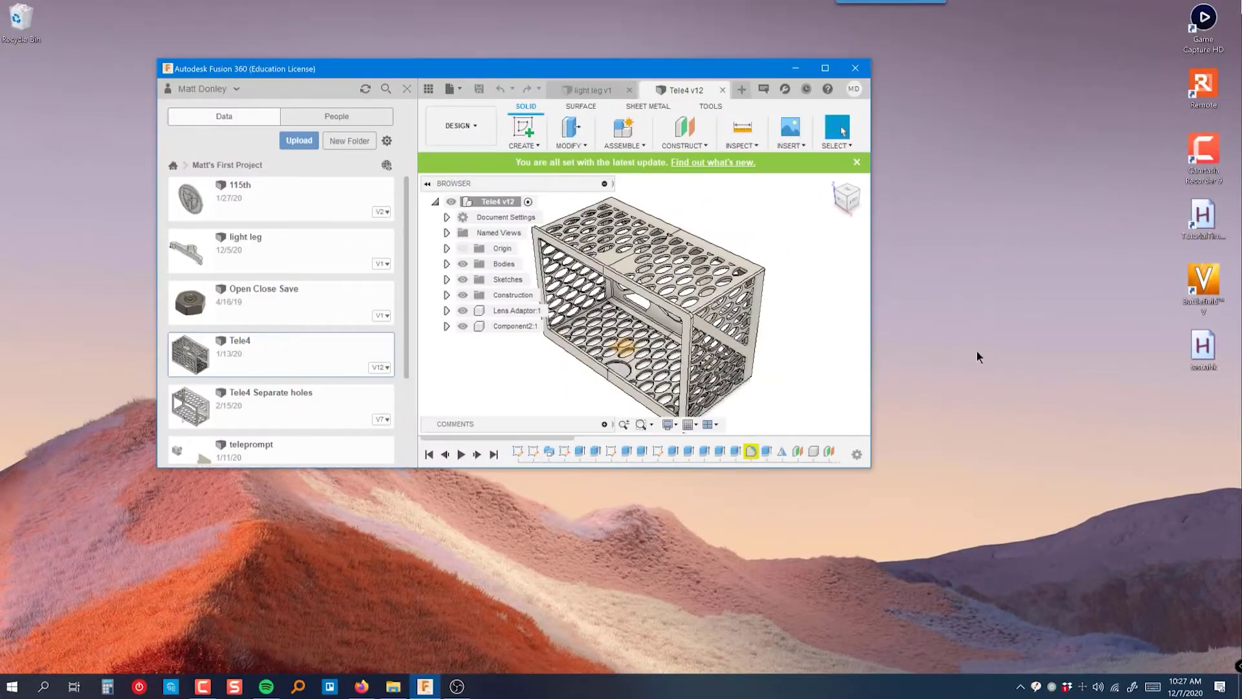
right_click(874, 471)
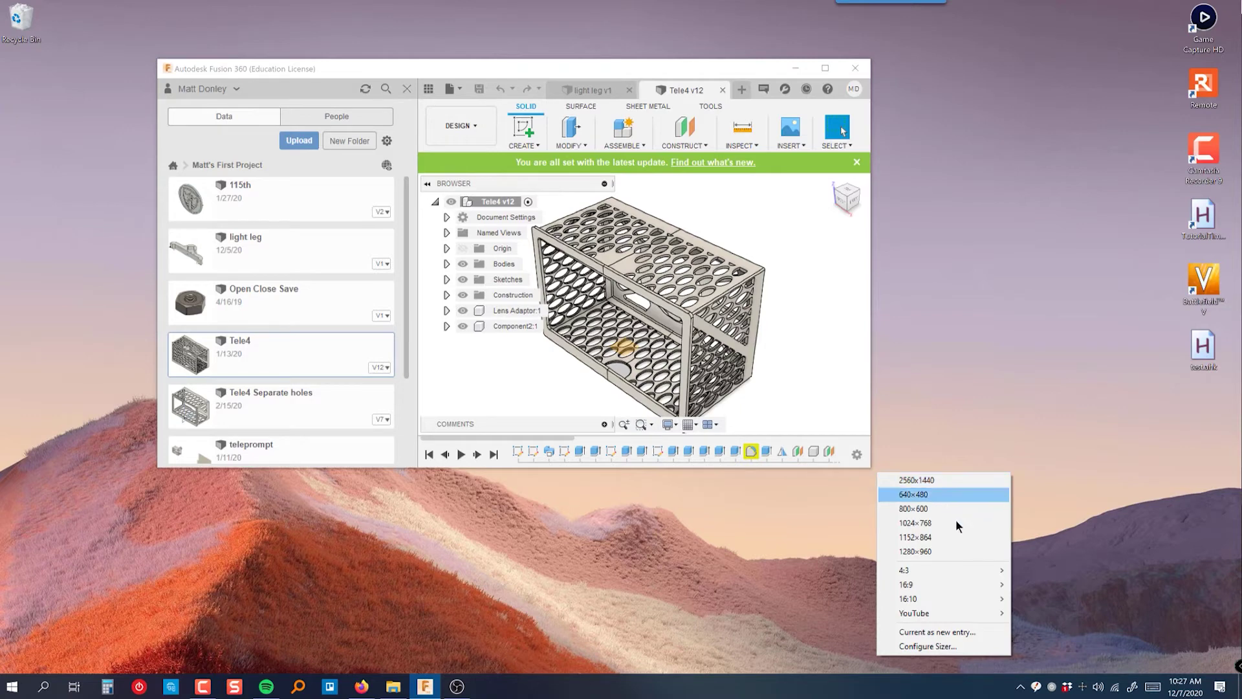
- Open Sizer's configuration and Add Size without saving, then resize Fusion 360 to 2560x1440
click(942, 647)
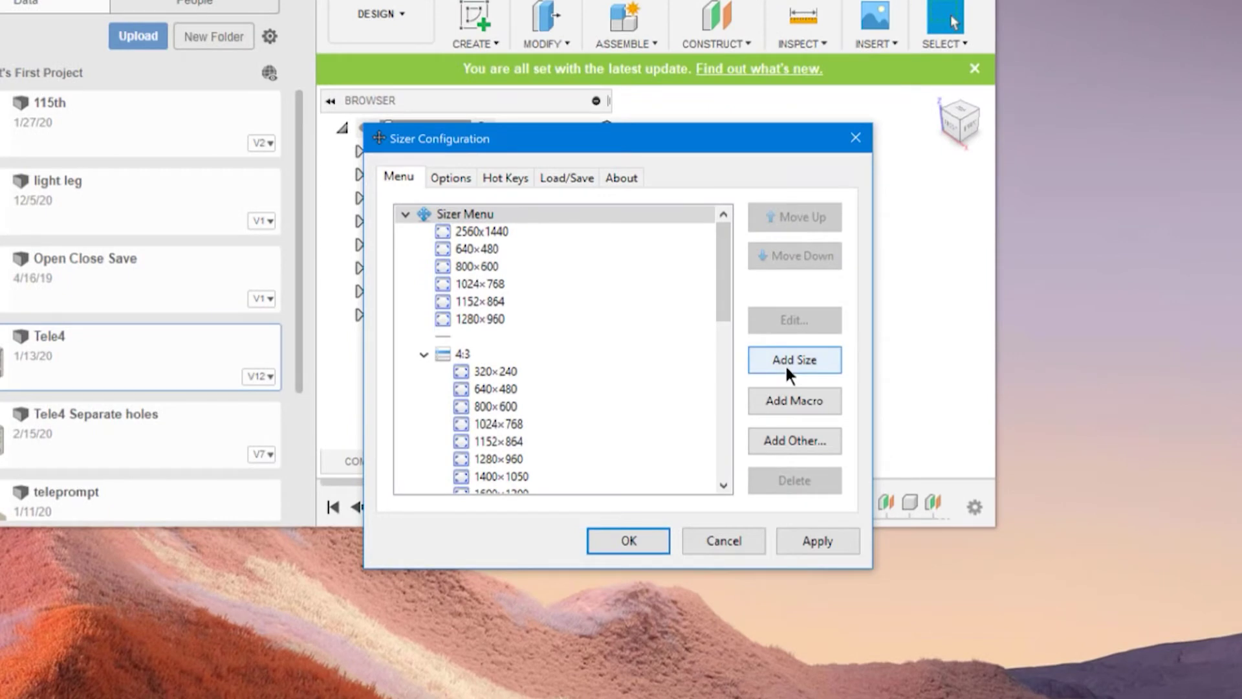
click(787, 363)
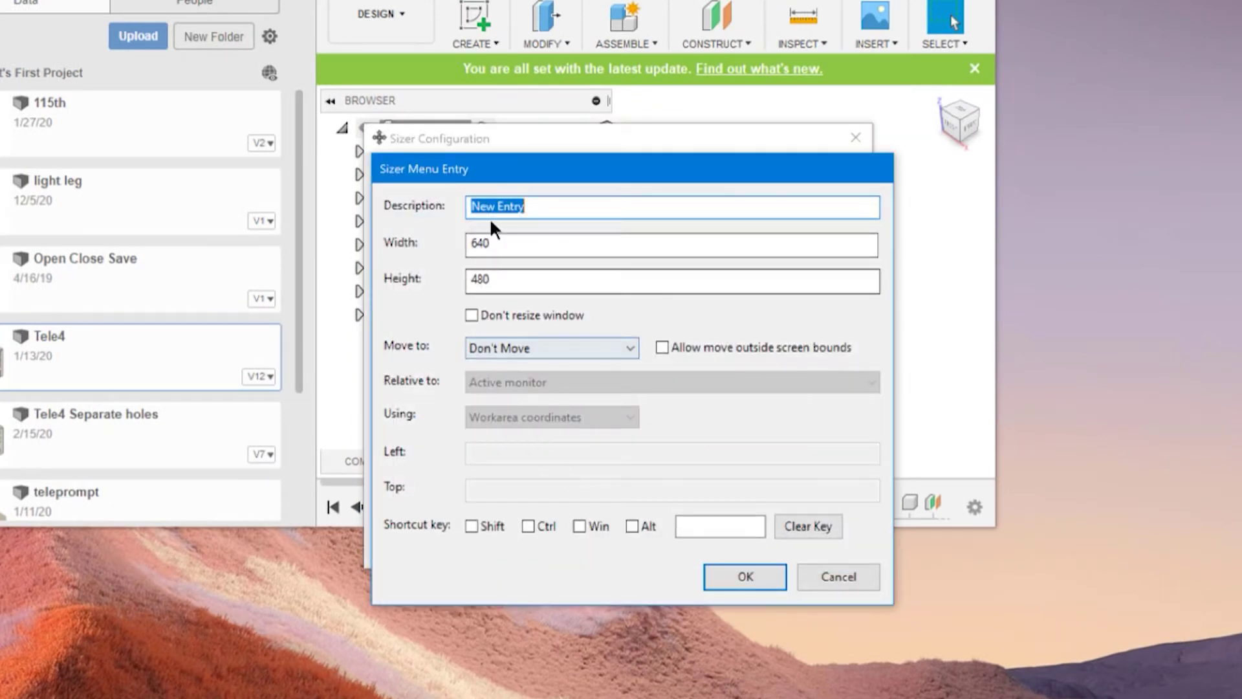
click(805, 572)
click(745, 545)
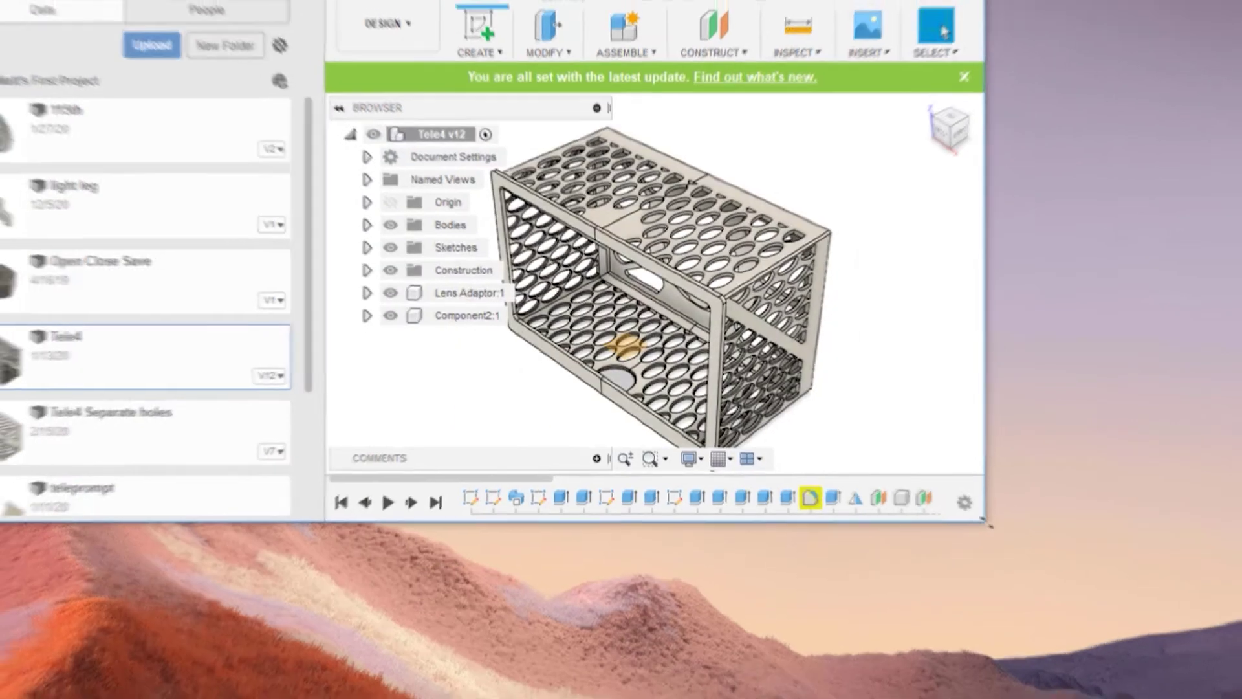
right_click(993, 527)
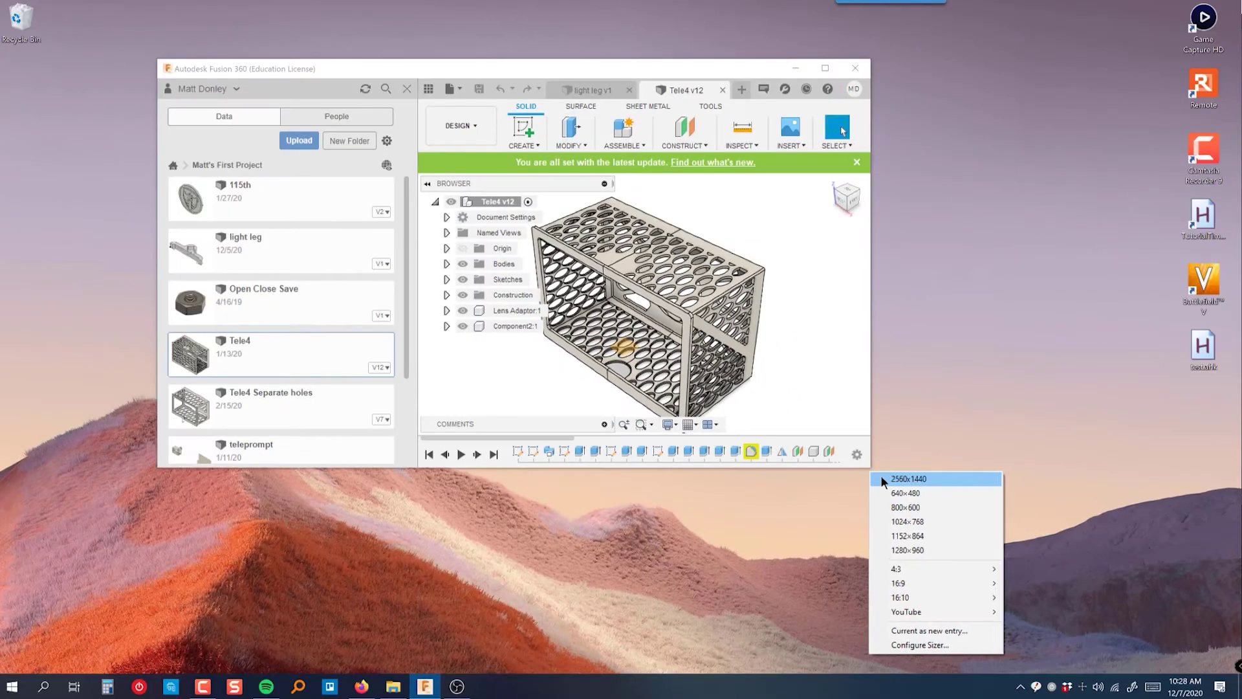
click(909, 479)
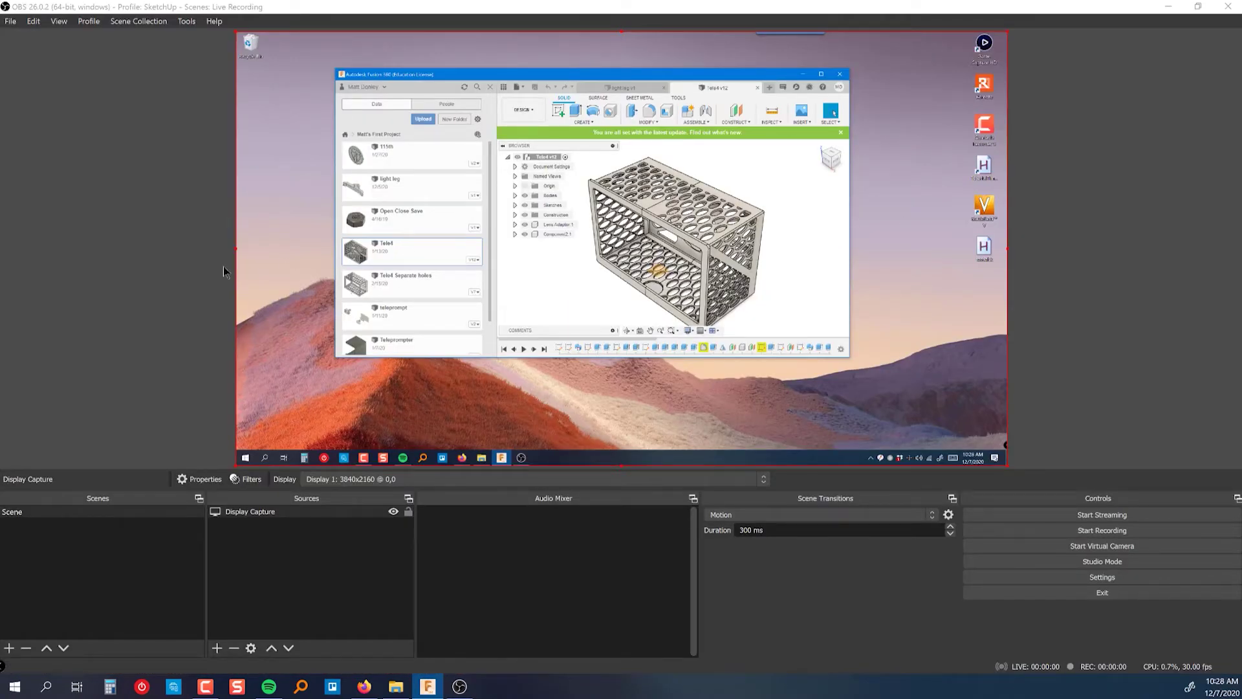
- Alt-crop the Display Capture's left, top, right and bottom edges to the Fusion 360 window
click(227, 264)
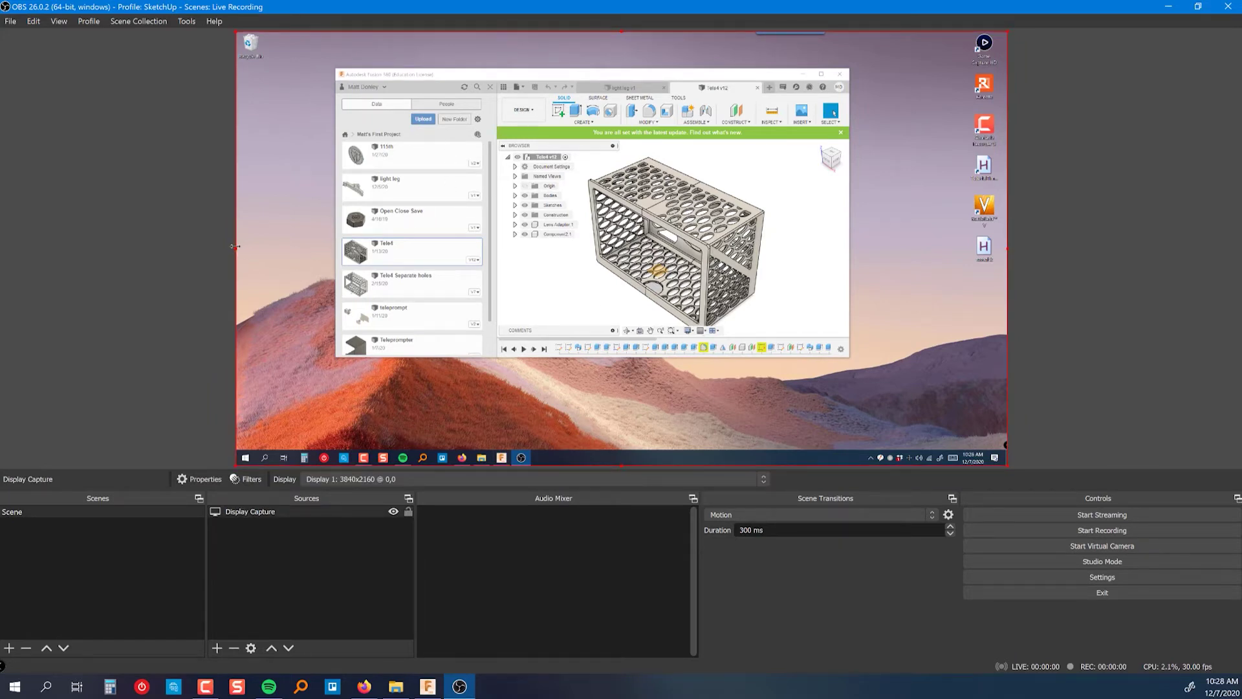
drag(234, 246, 335, 248)
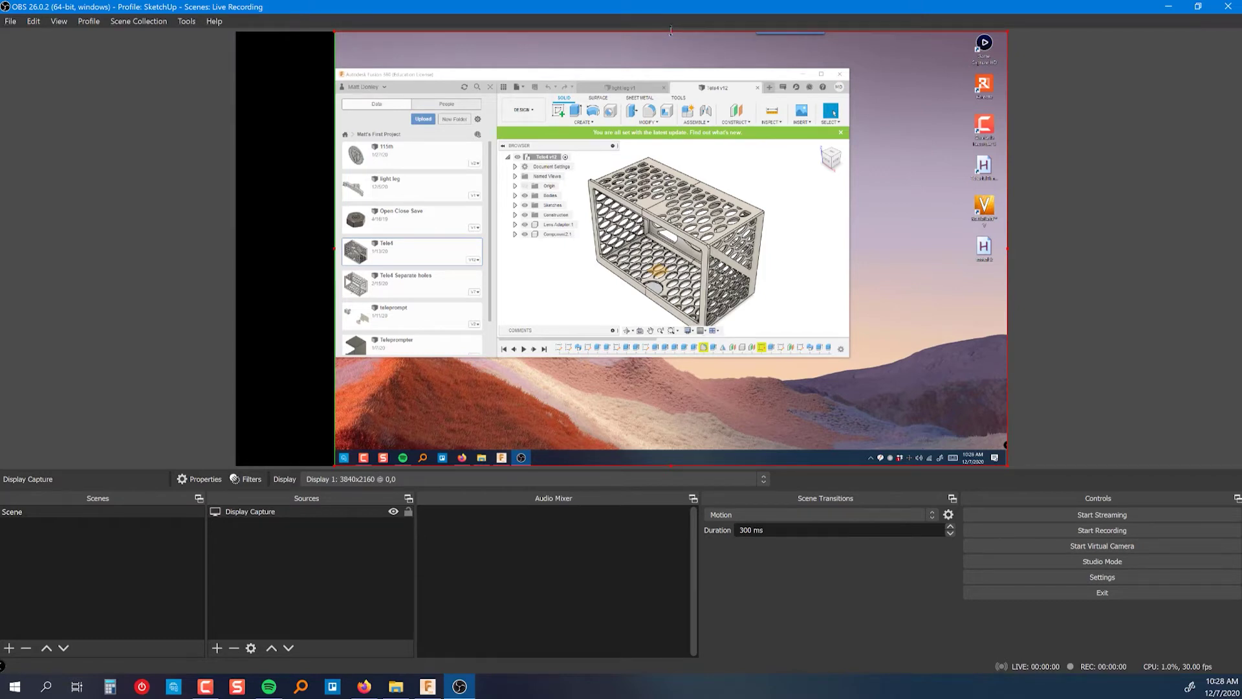
drag(664, 54, 660, 68)
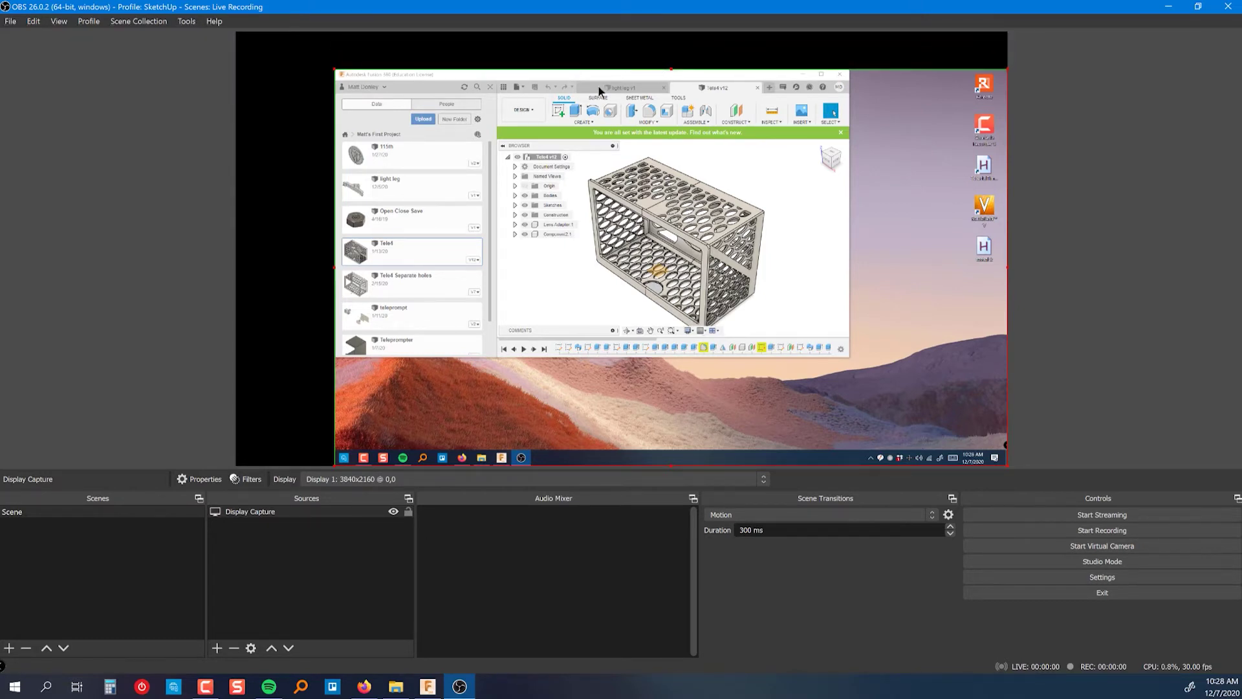
drag(1004, 268, 860, 269)
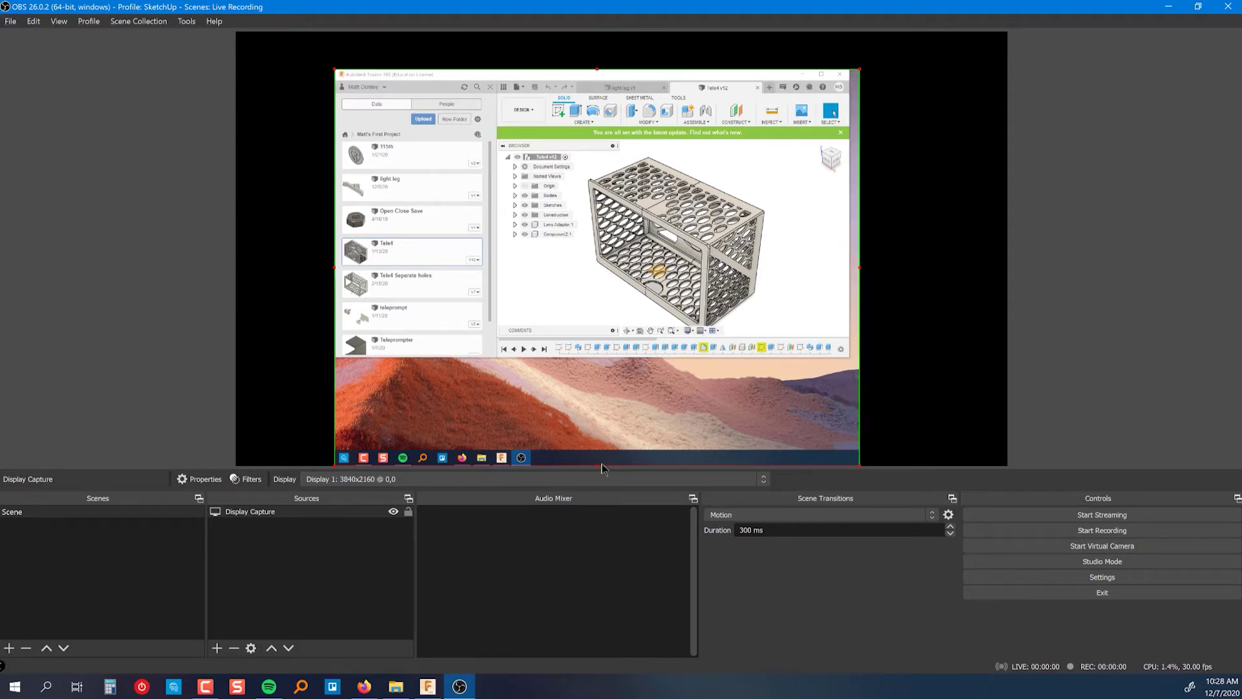
drag(596, 462, 596, 356)
right_click(551, 207)
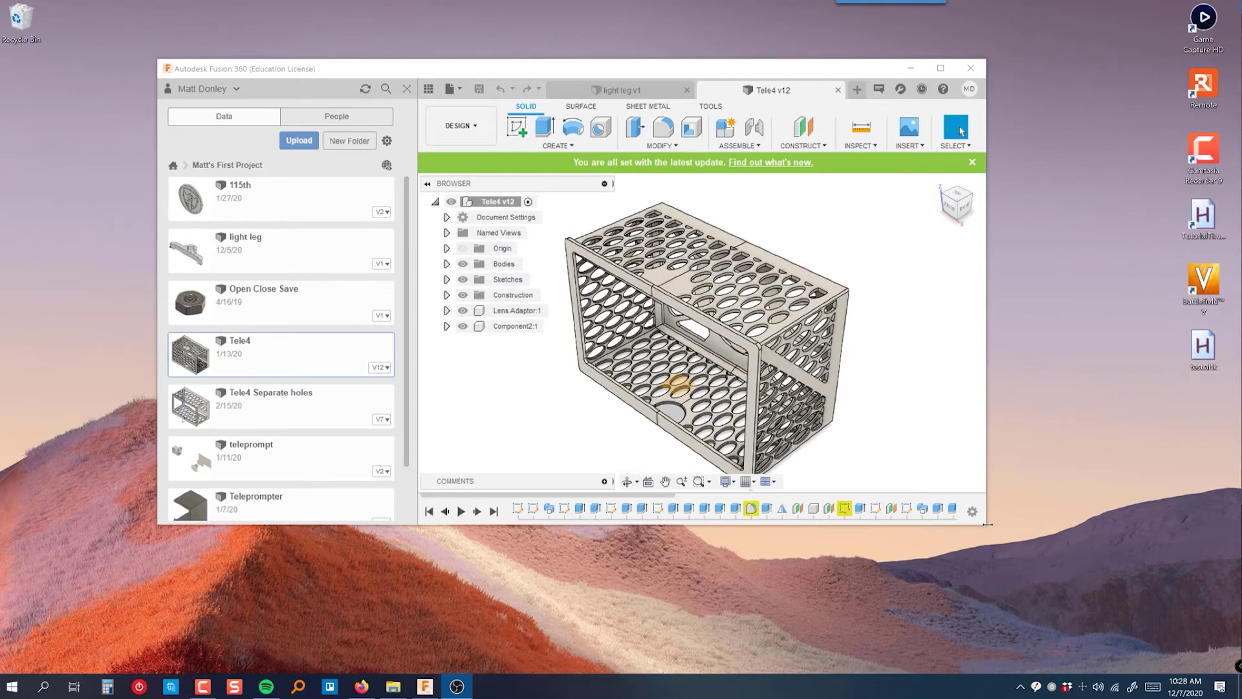
- Edit Sizer's 2560x1440 entry to Move to Top Left, then apply it to Fusion 360
right_click(988, 524)
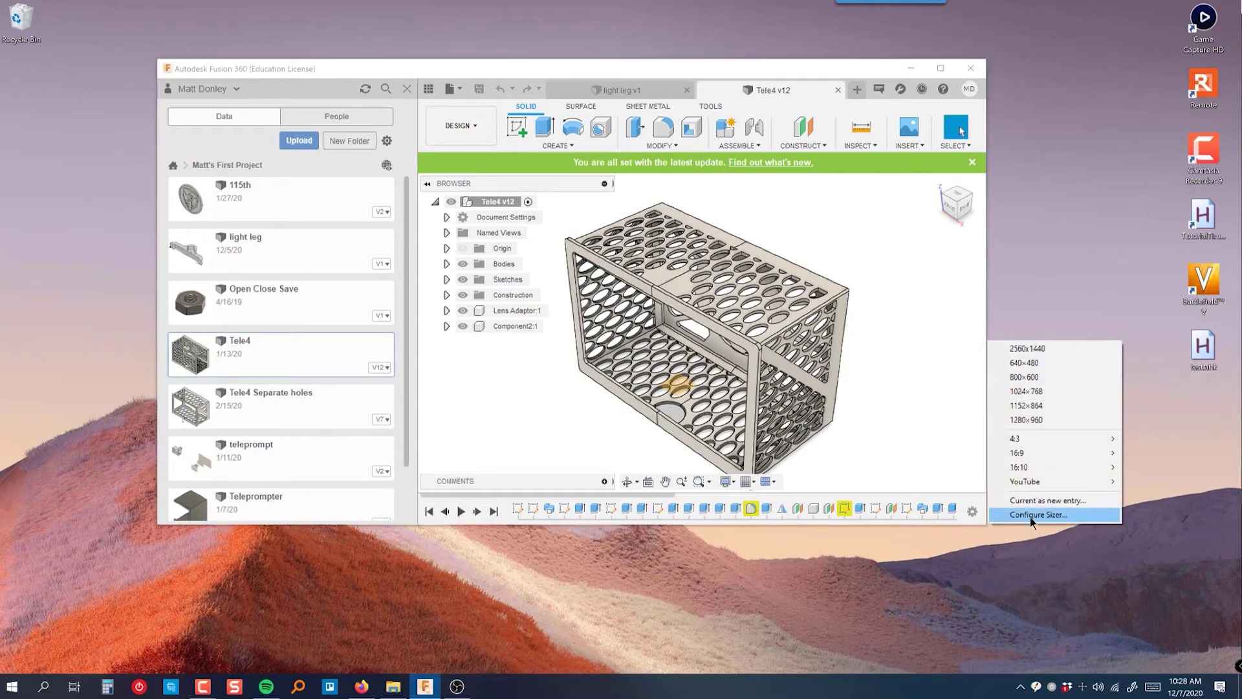
click(1032, 516)
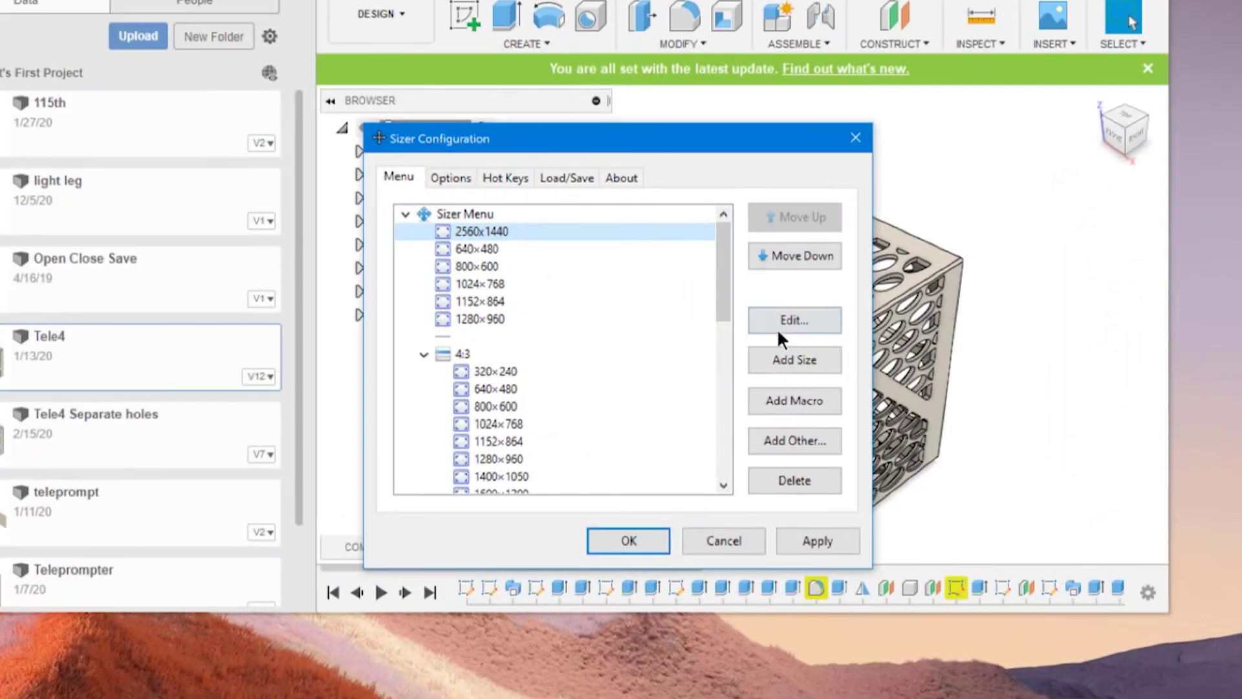
click(783, 321)
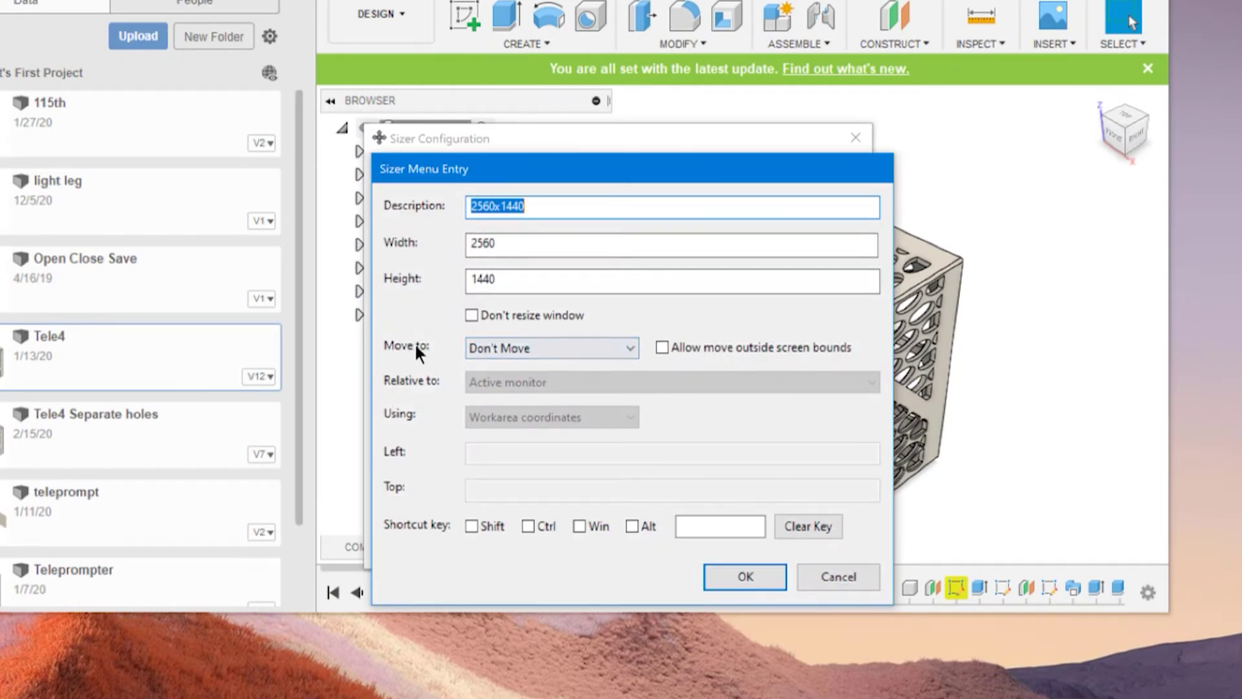
click(527, 348)
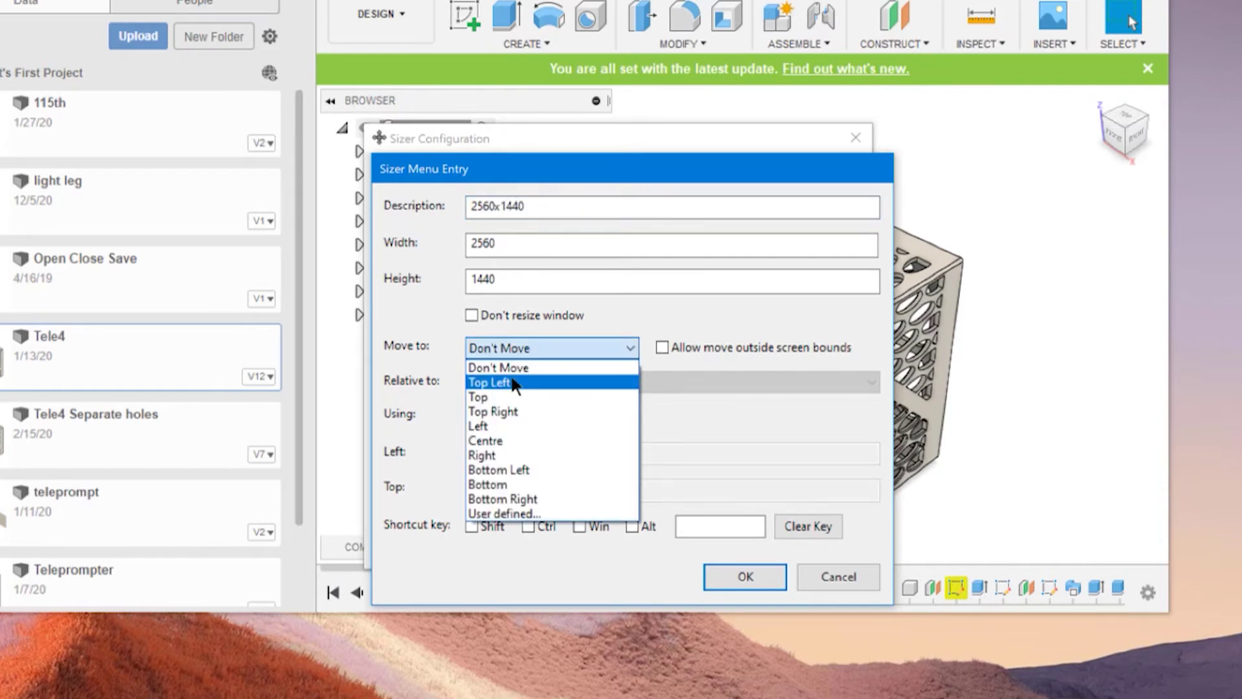
click(511, 383)
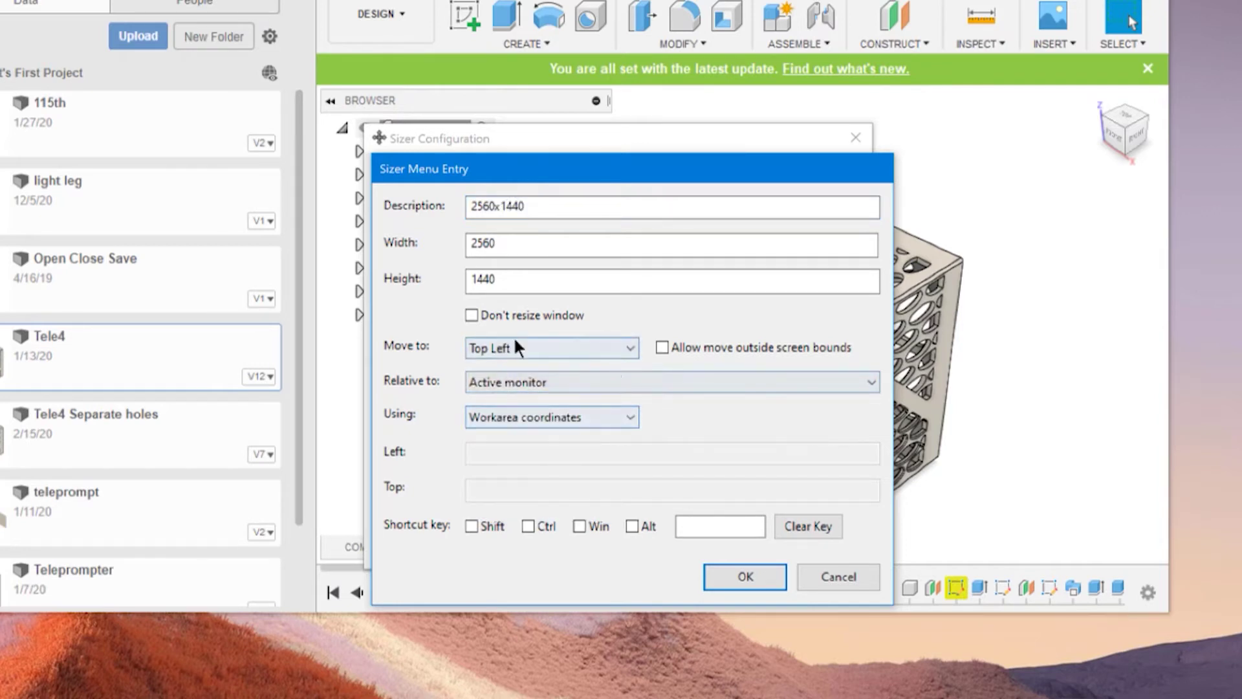
click(728, 579)
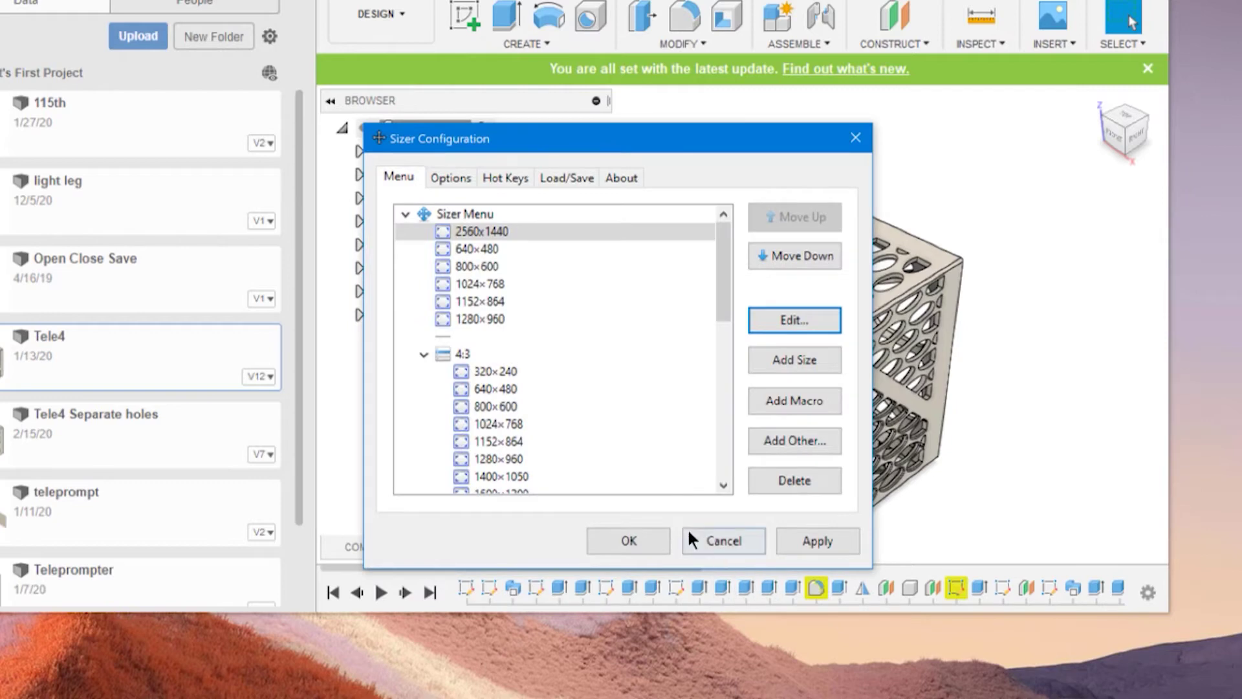
click(654, 535)
right_click(1168, 613)
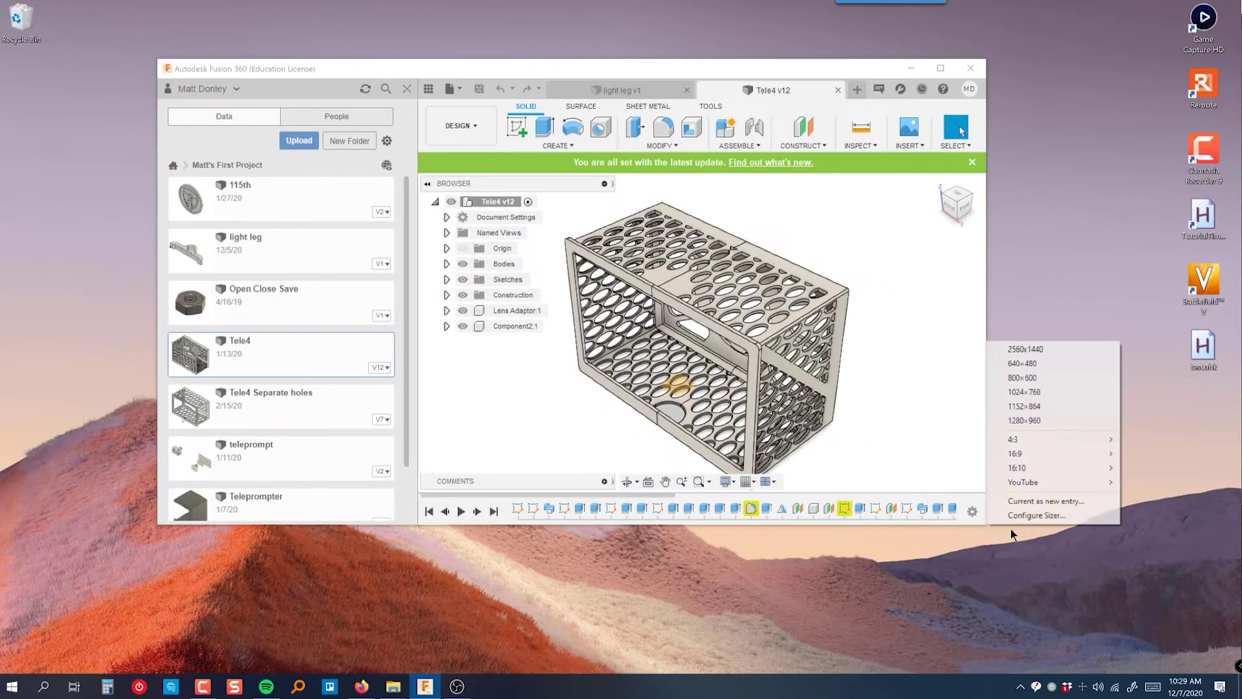
click(1042, 352)
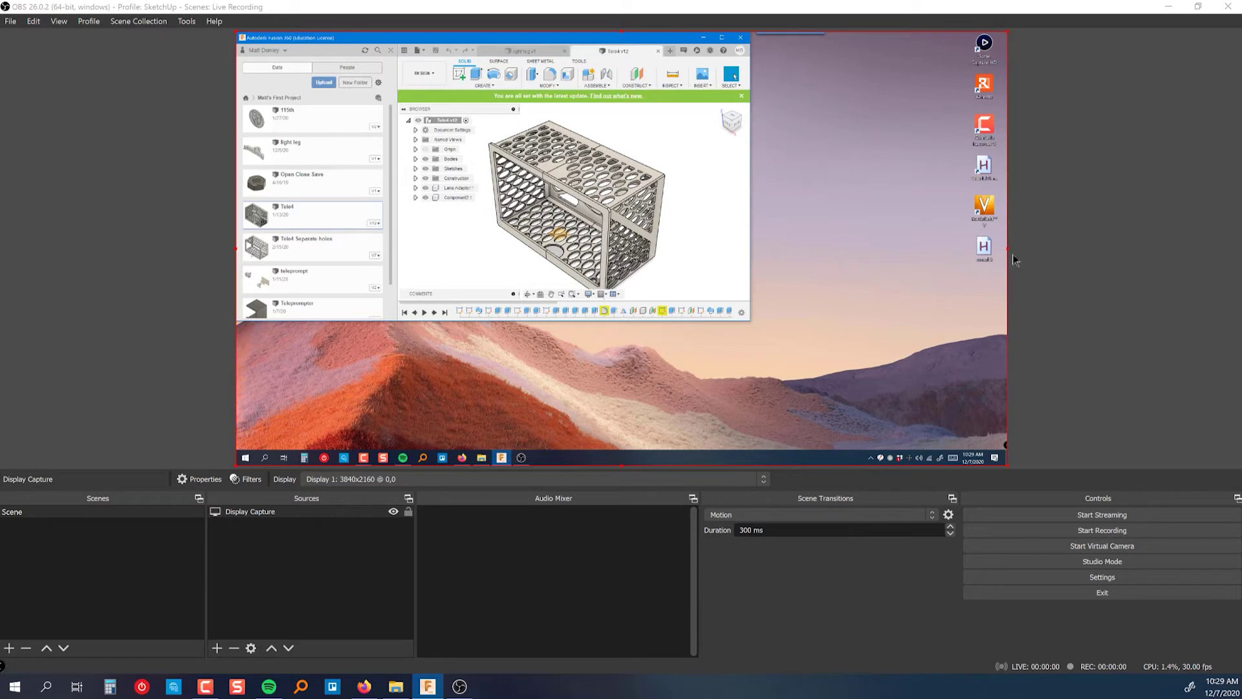
- In Settings > Video, enter 2560x1440 as the base canvas resolution and review the resolution list
right_click(590, 145)
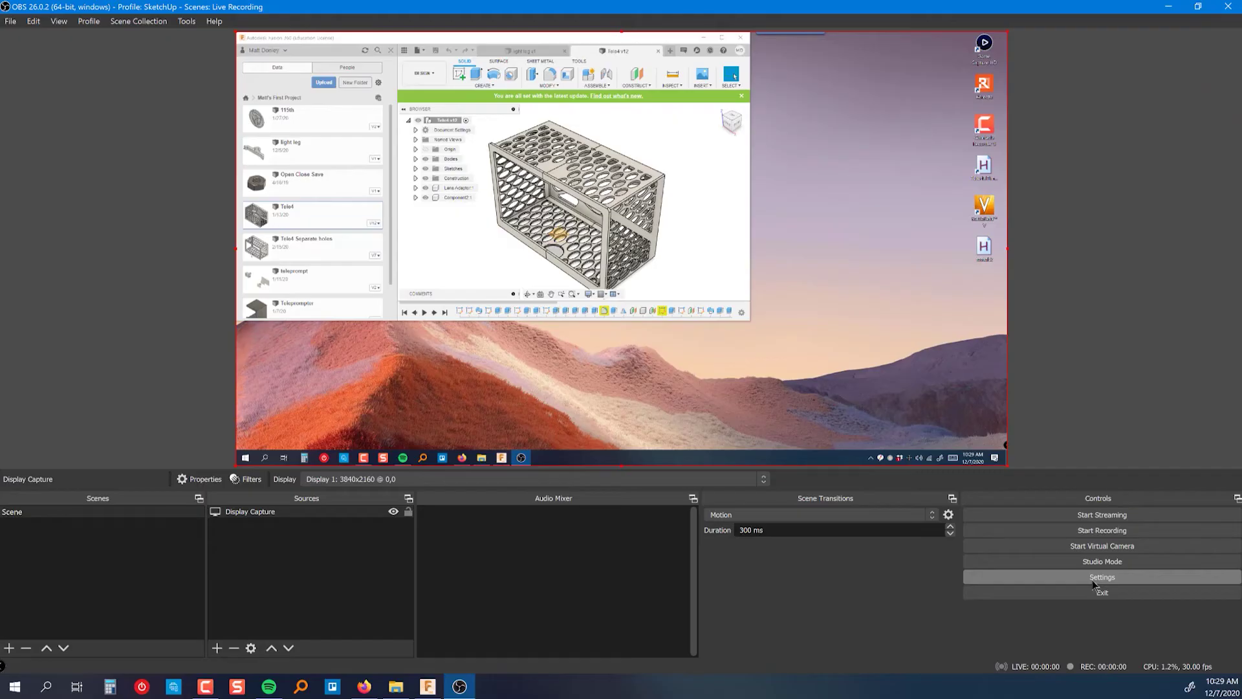
click(1093, 580)
click(353, 251)
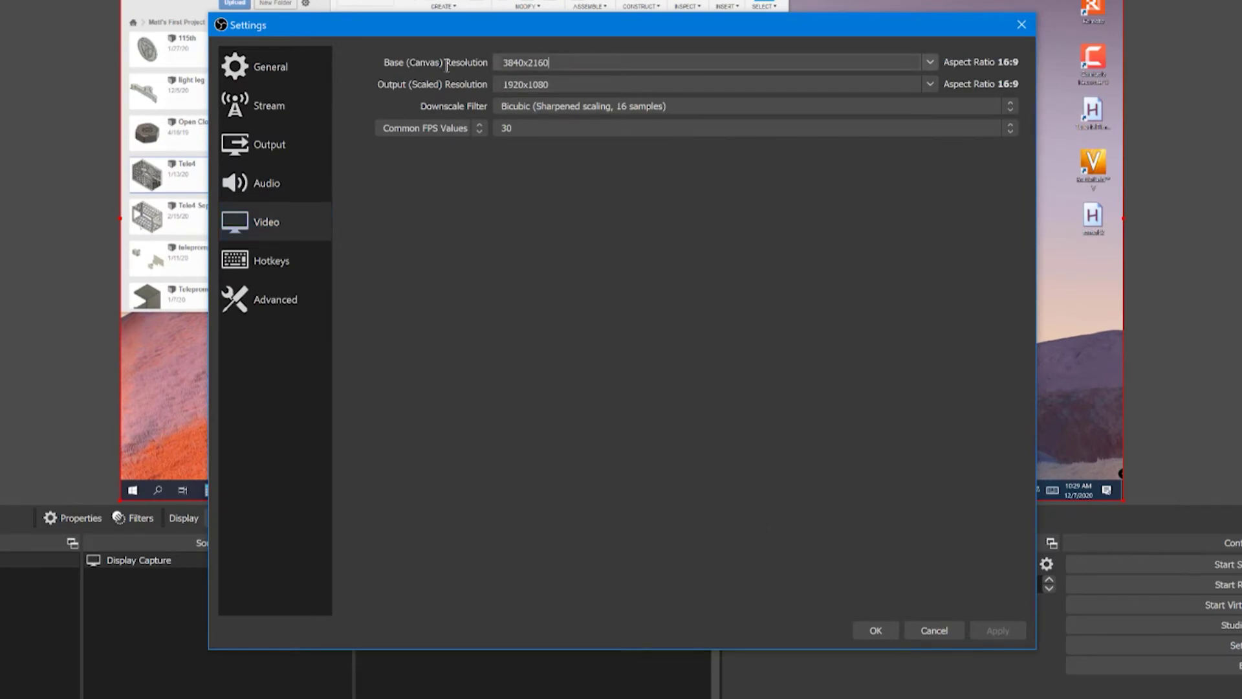
double_click(526, 63)
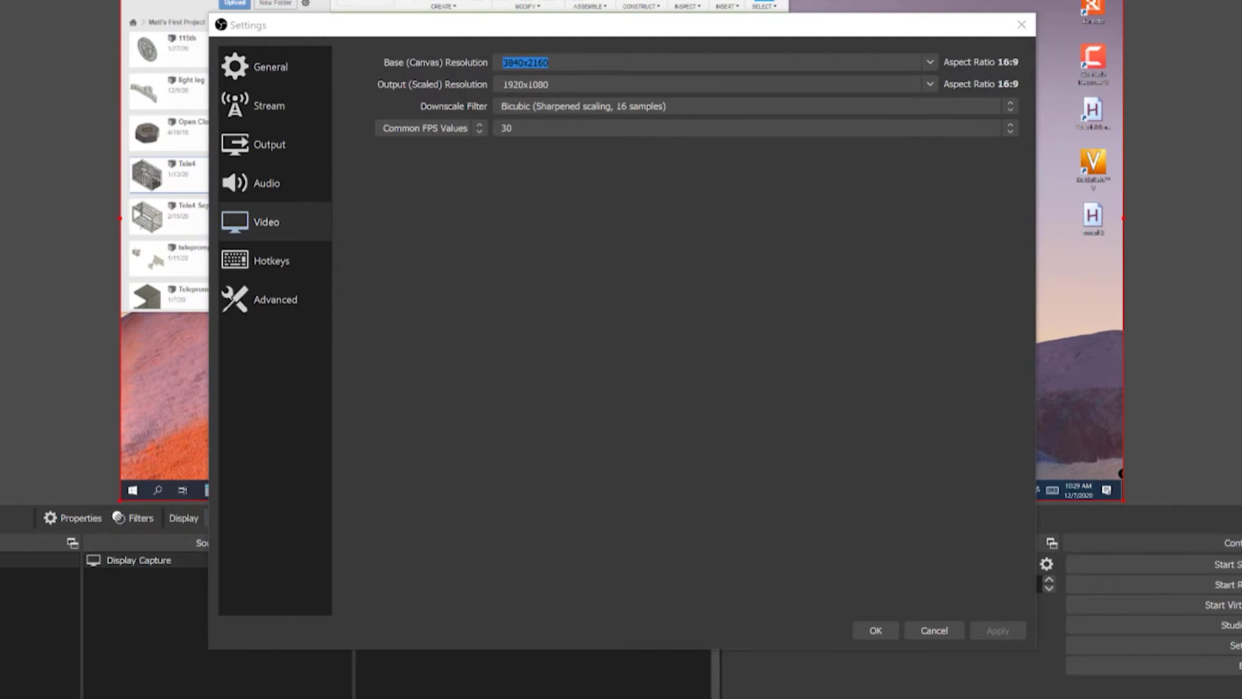
click(703, 73)
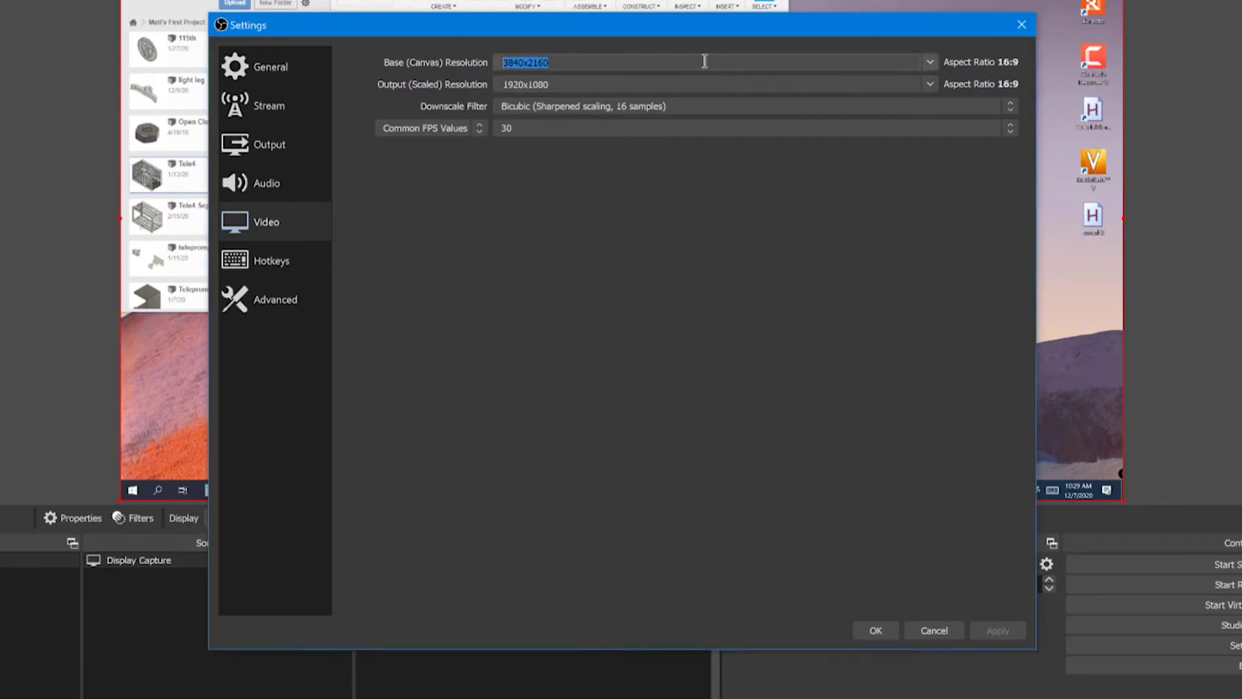
text(2560x1440)
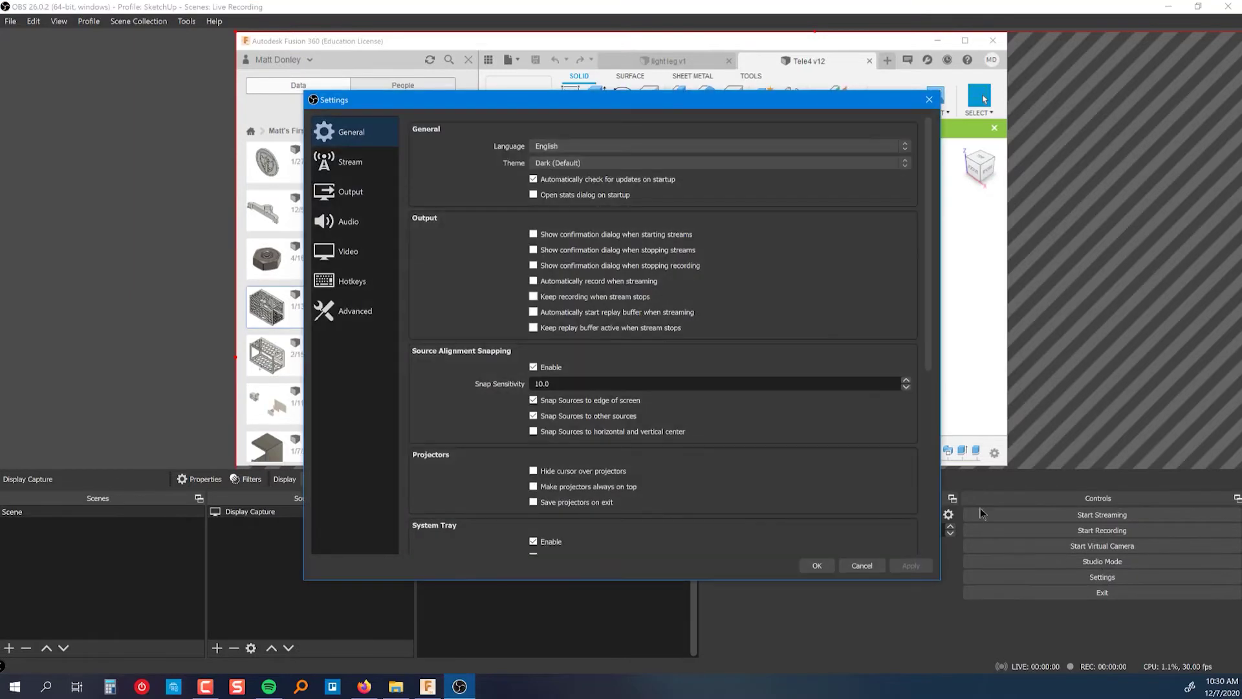
click(358, 257)
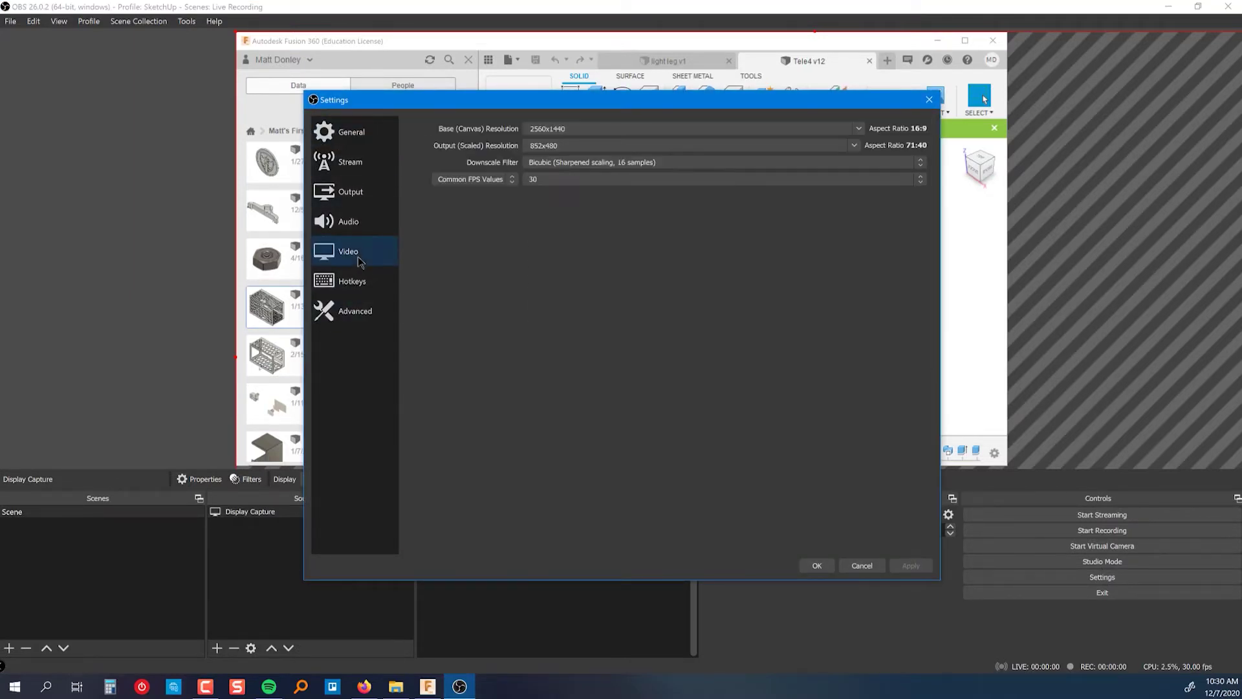
click(865, 129)
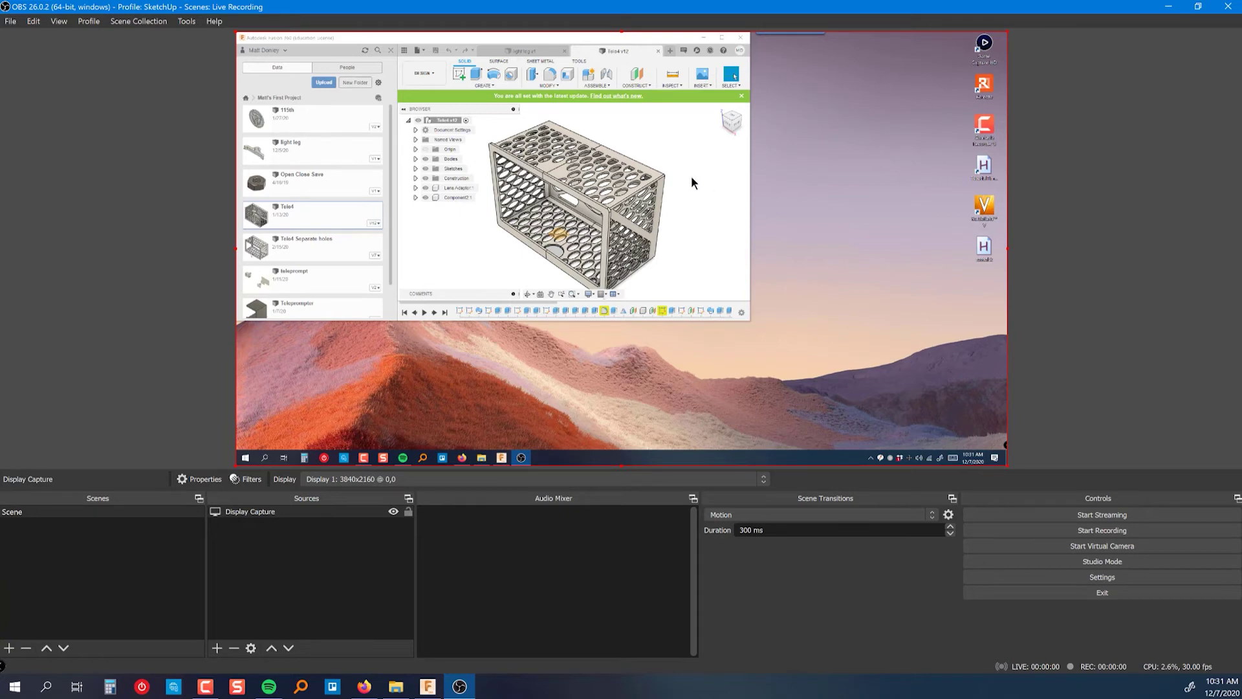
- Open the Display Capture's Edit Transform dialog and change the 3840 width value to 2460
right_click(620, 134)
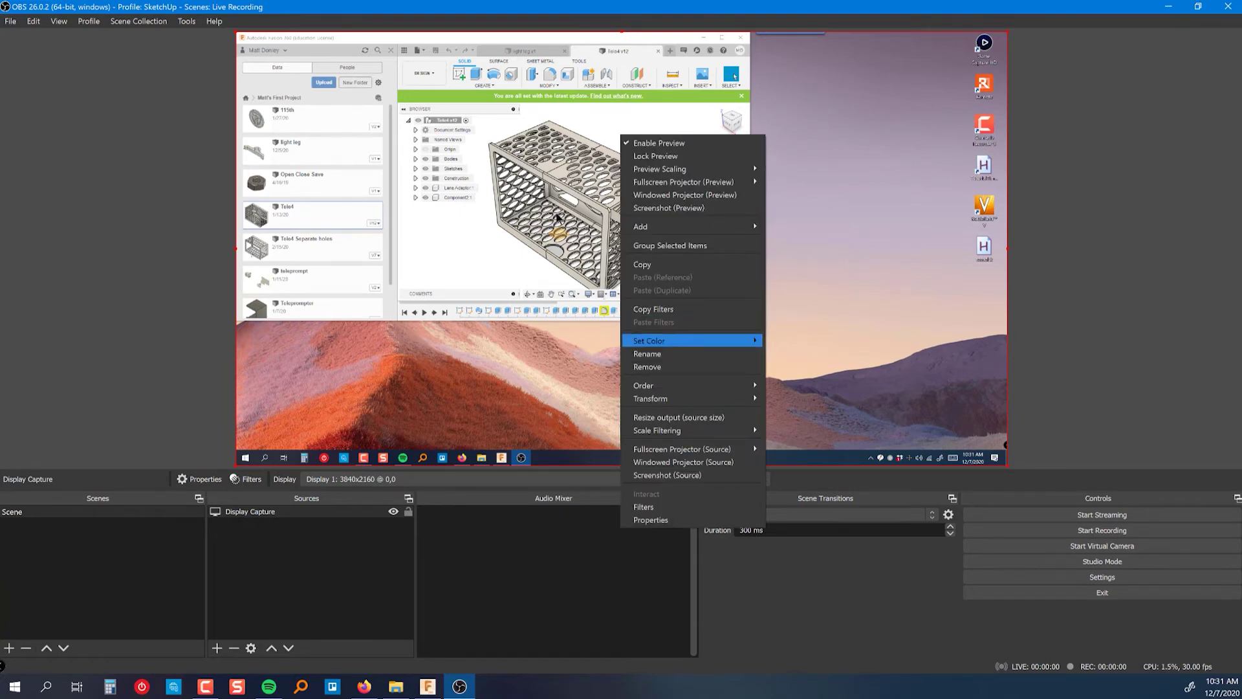
right_click(488, 166)
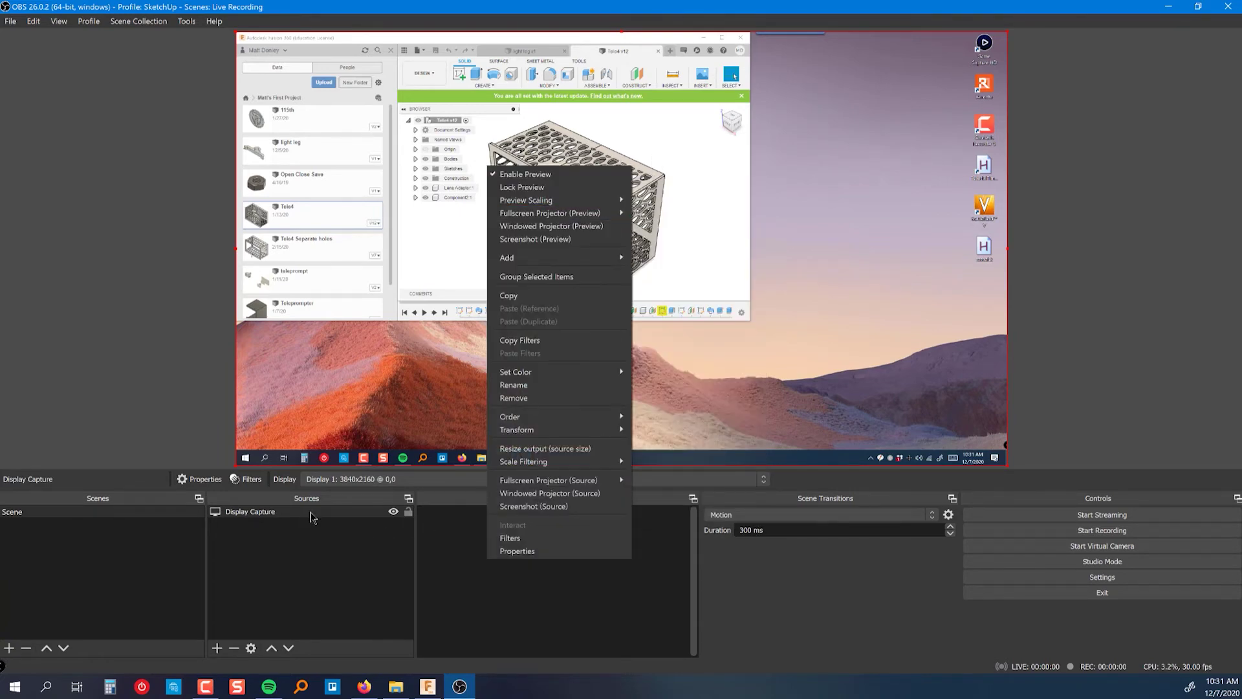
right_click(310, 199)
click(573, 215)
right_click(573, 215)
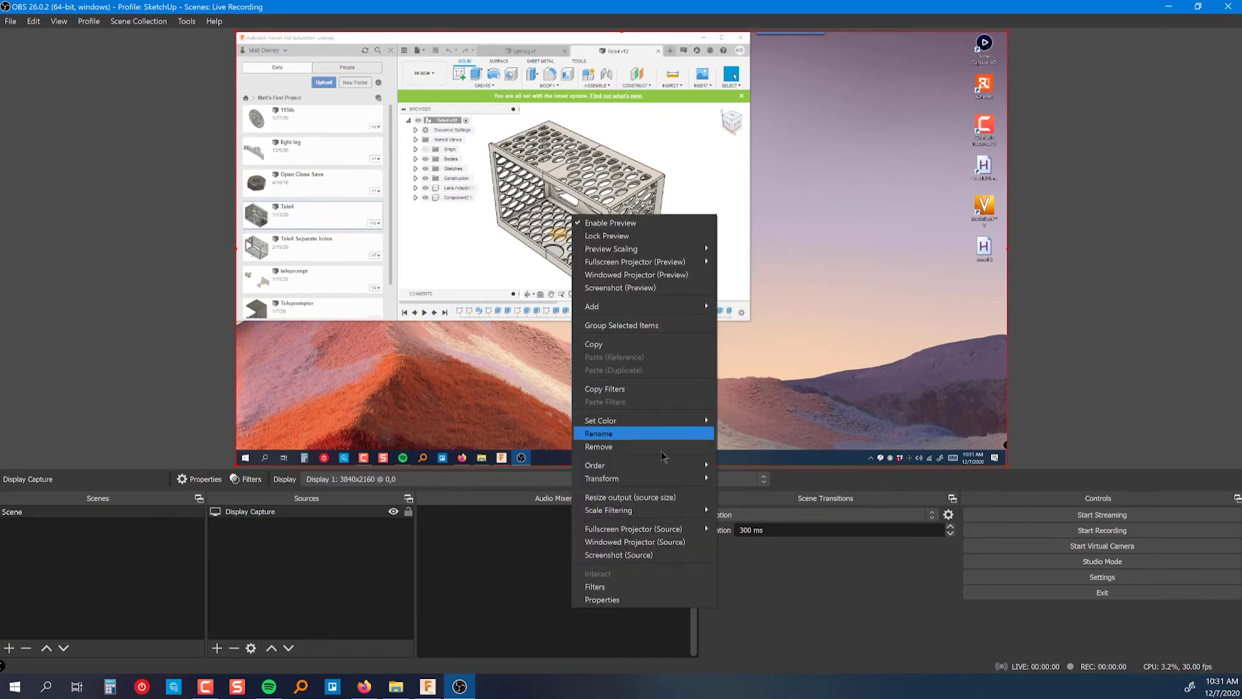
mouse_move(659, 478)
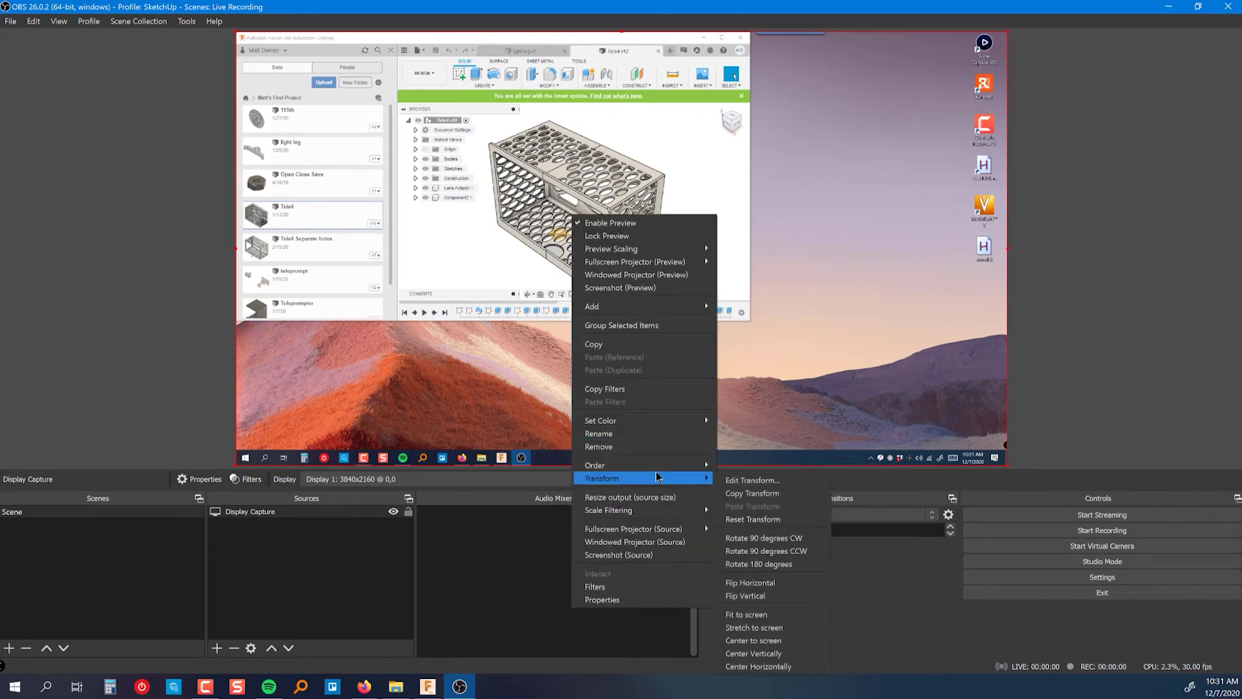
click(744, 481)
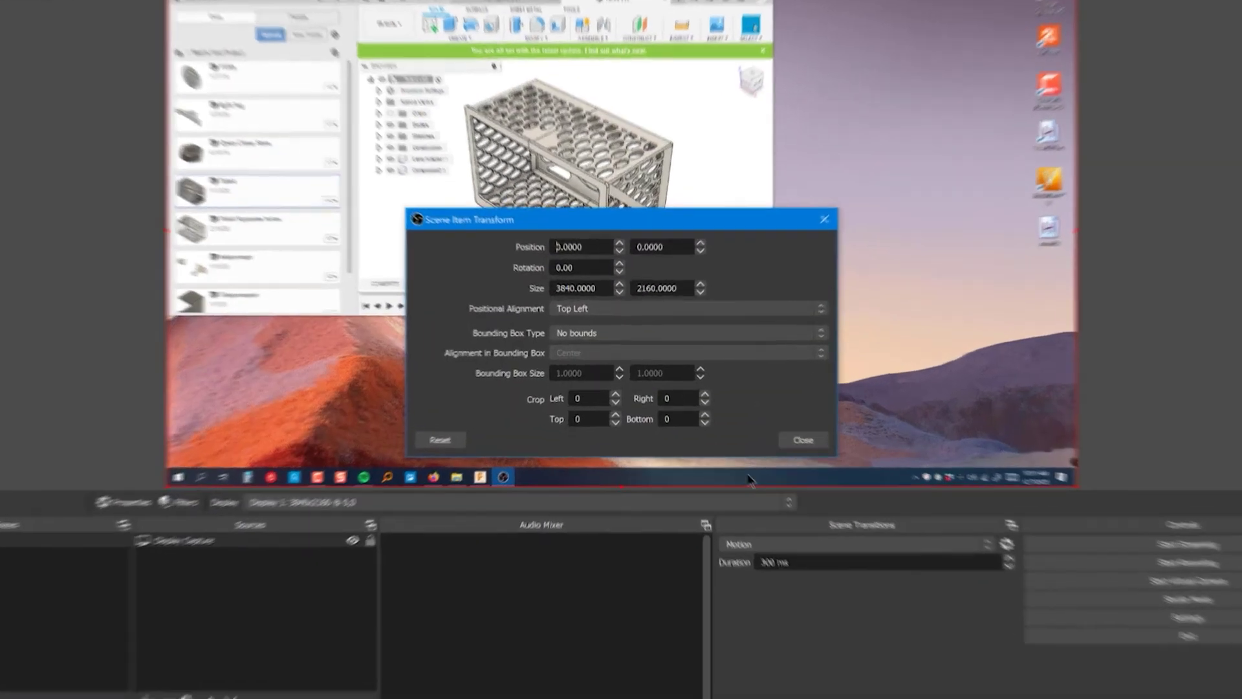
drag(737, 218, 821, 120)
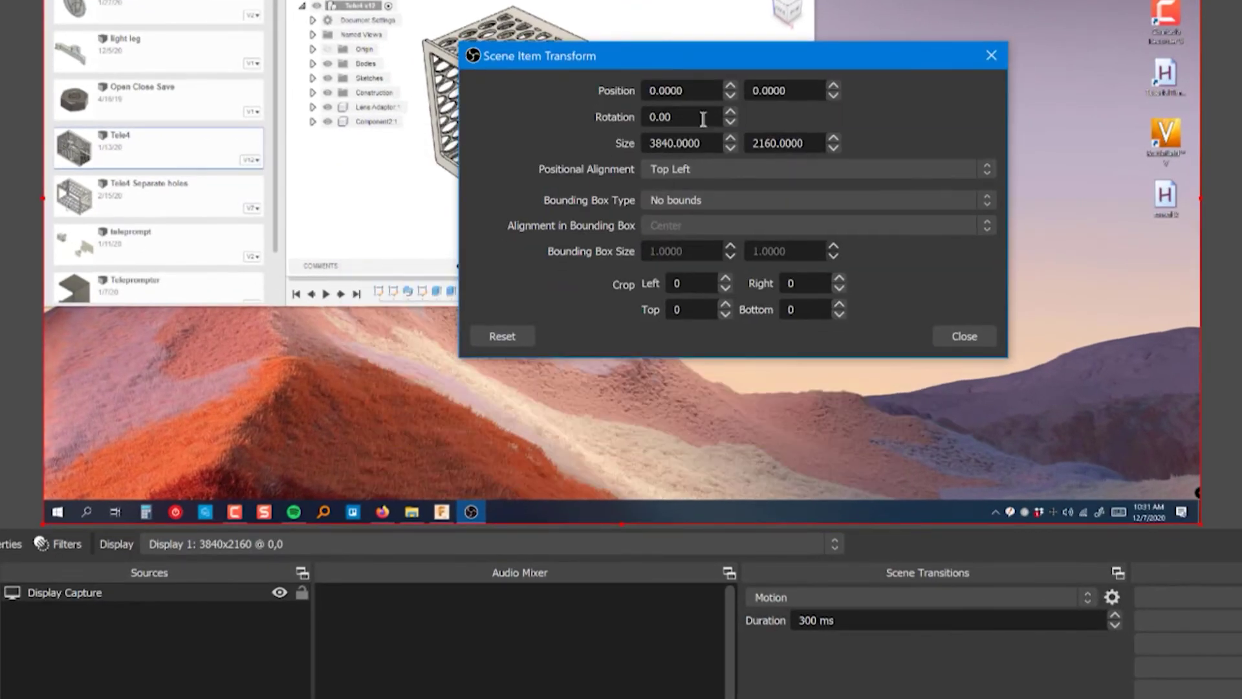
click(671, 144)
double_click(671, 143)
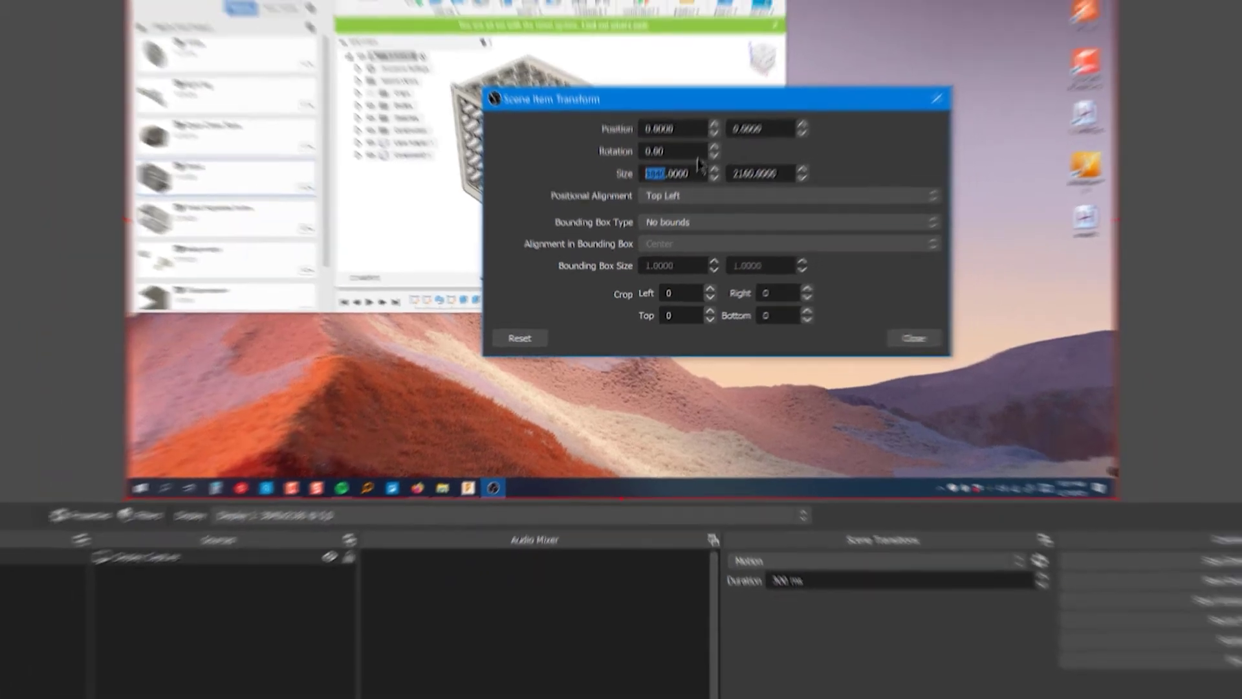
text(2460)
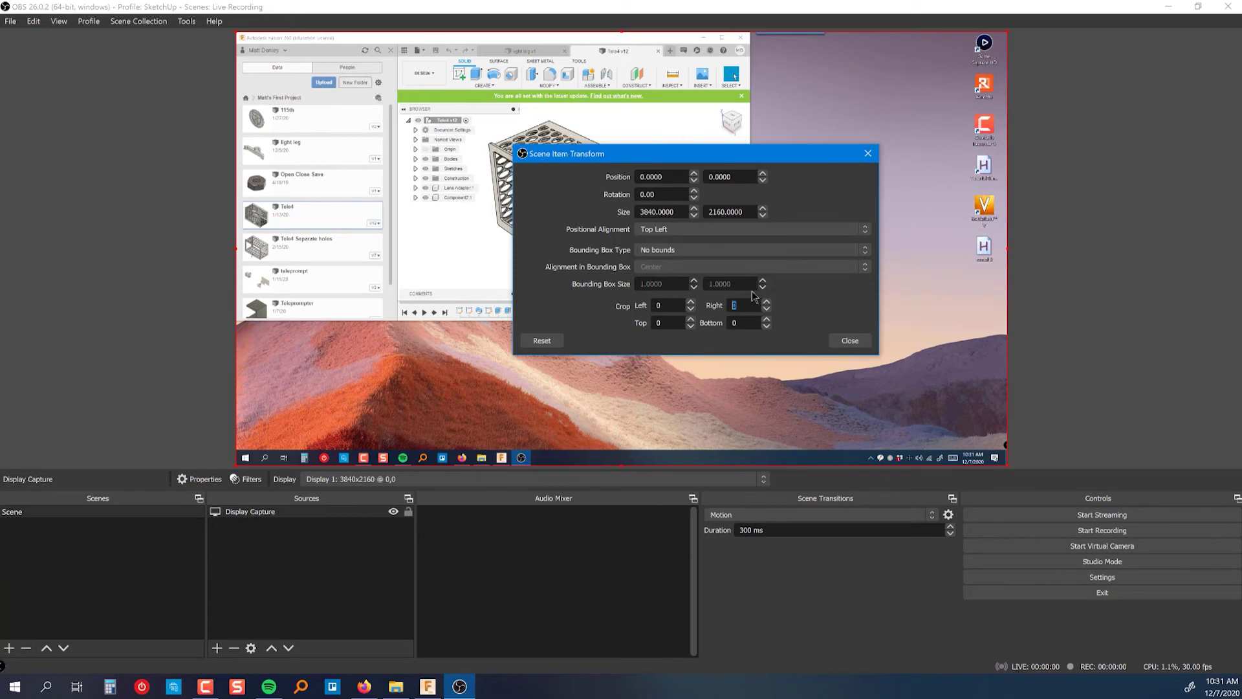
- Set Crop Right to 1280 and Crop Bottom to 720 for the Display Capture
drag(762, 161, 704, 343)
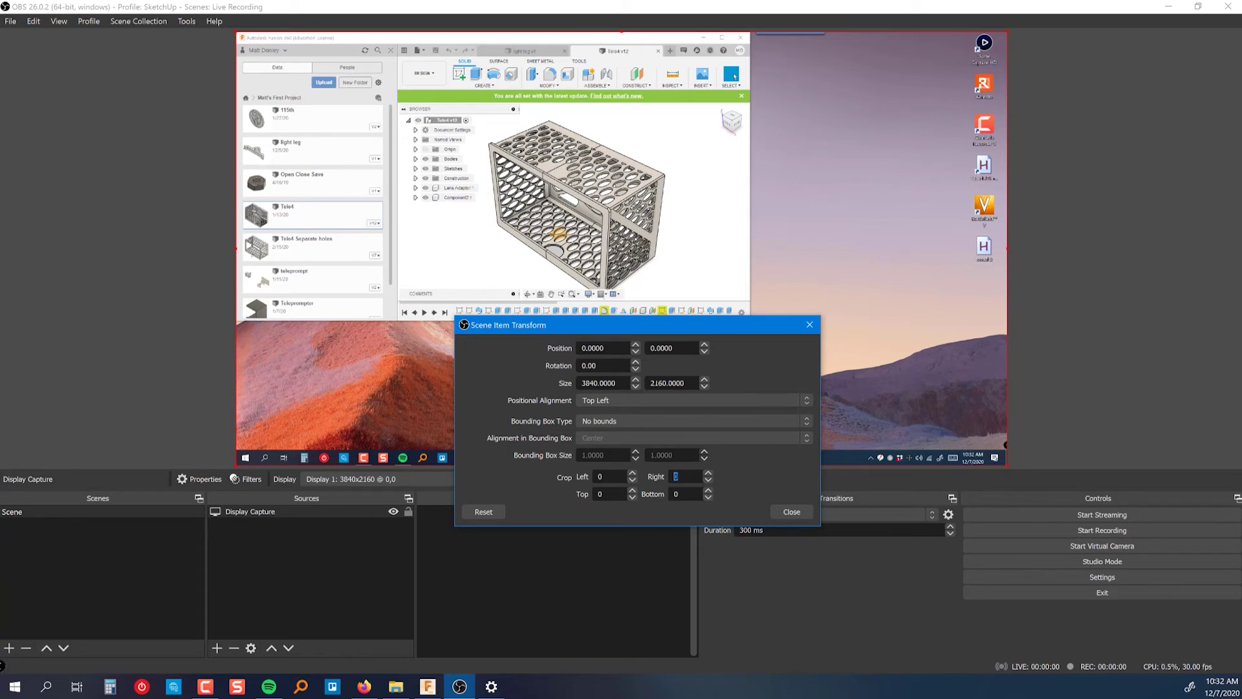
click(558, 233)
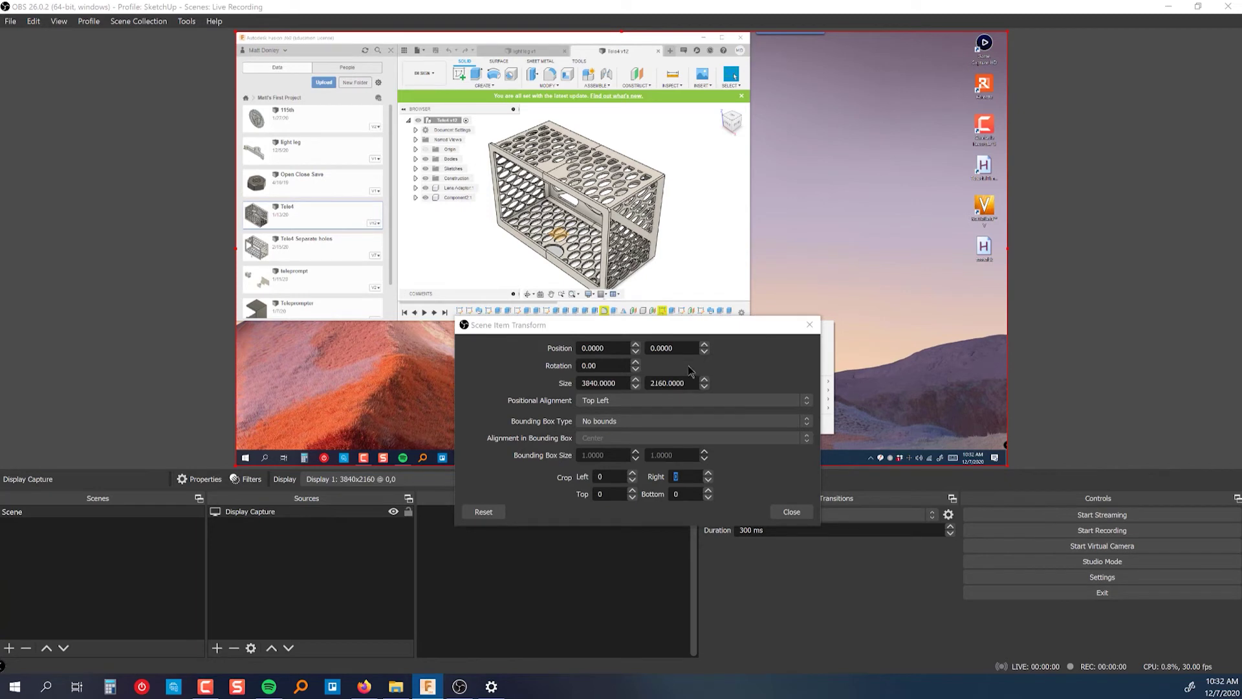
click(684, 468)
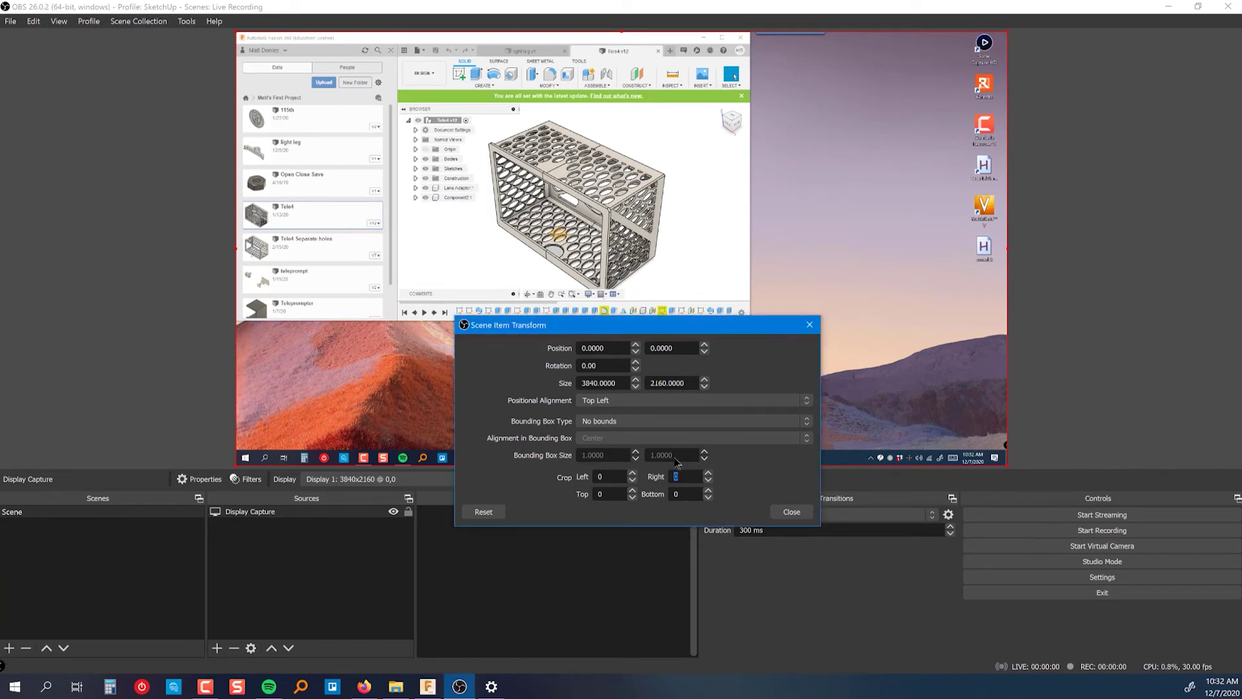
text(1280)
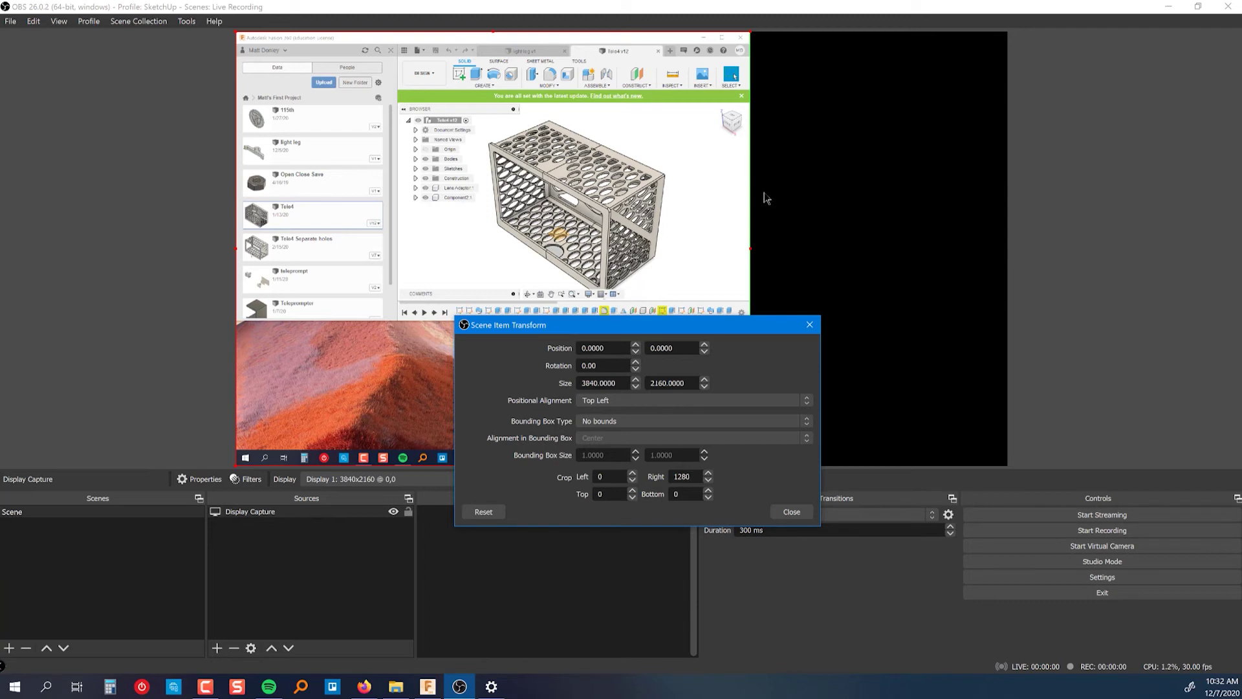
click(679, 496)
text(720)
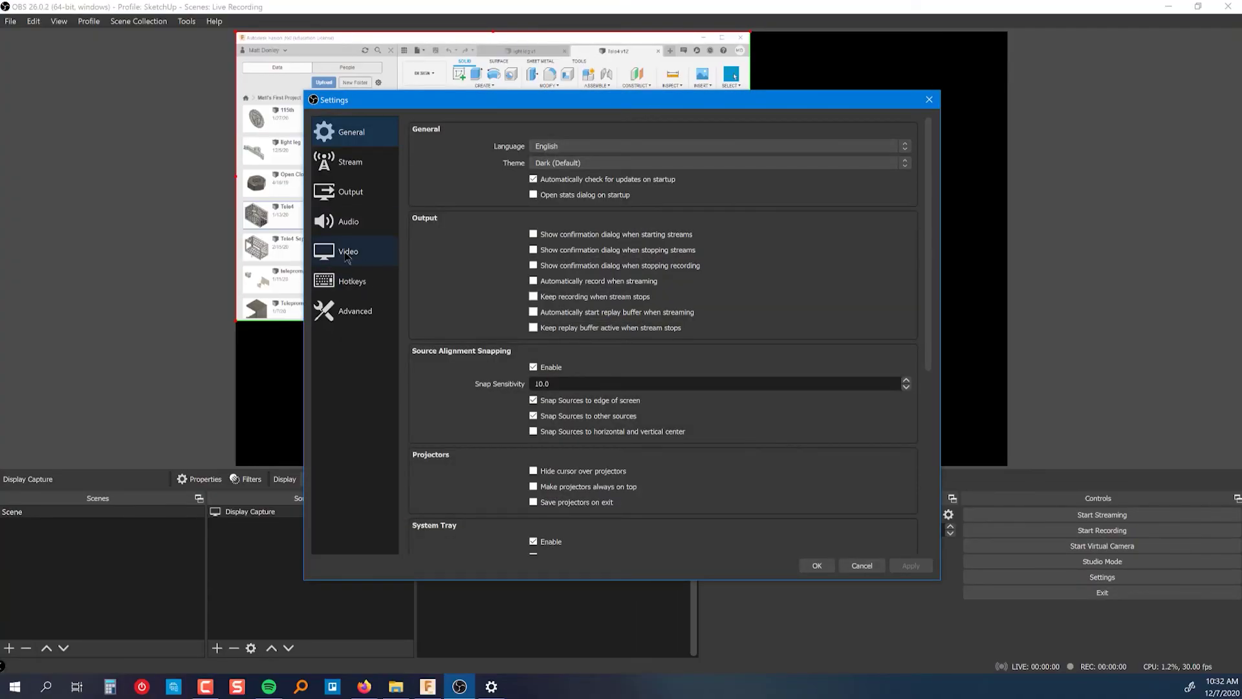
- Check the Video settings, then apply Transform > Fit to screen to the cropped Fusion 360 capture
click(348, 255)
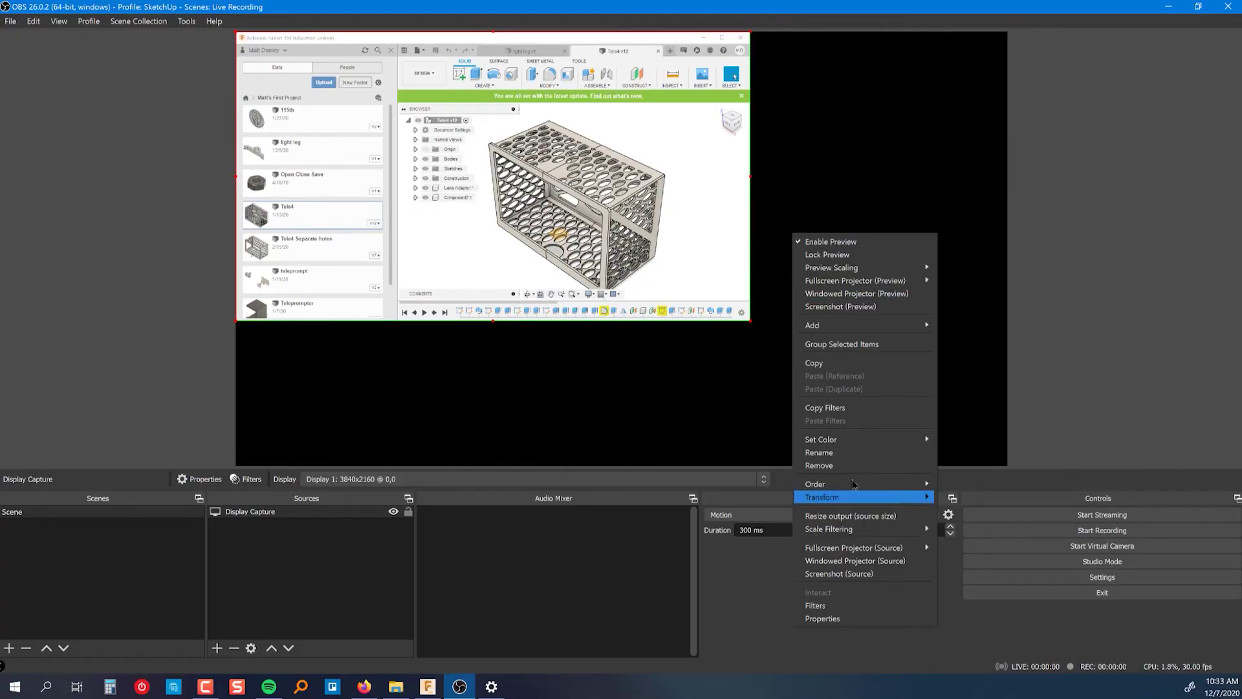
right_click(635, 218)
mouse_move(712, 483)
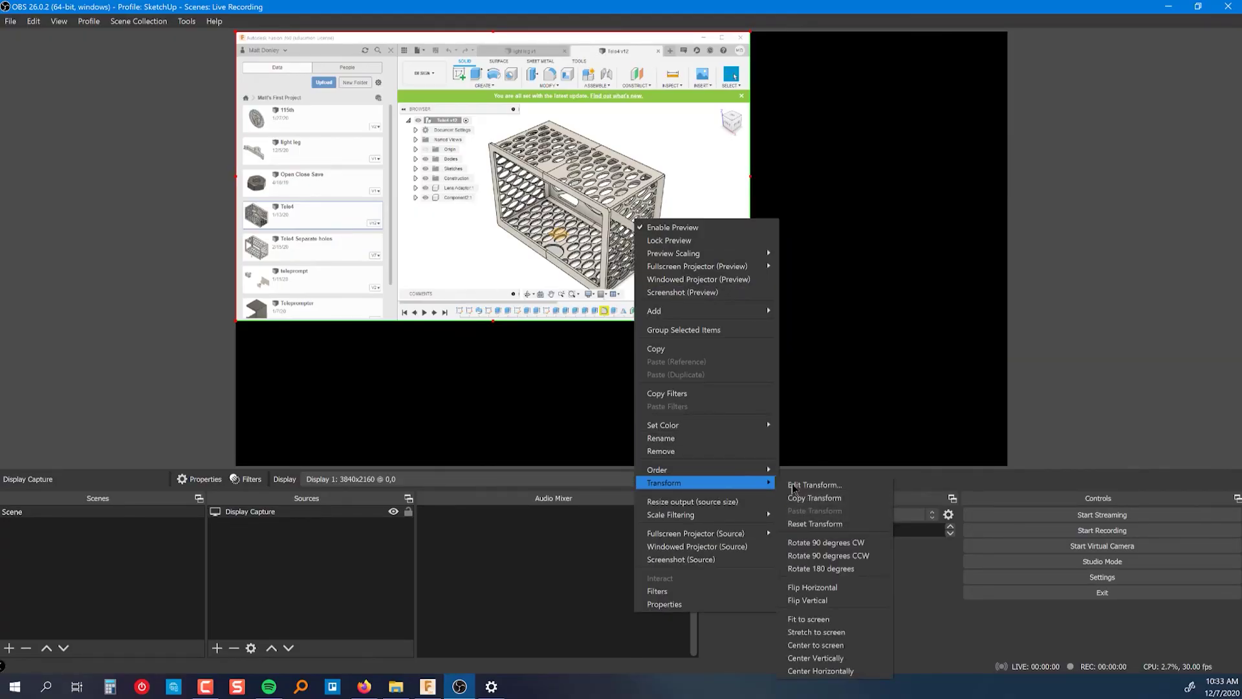
click(835, 621)
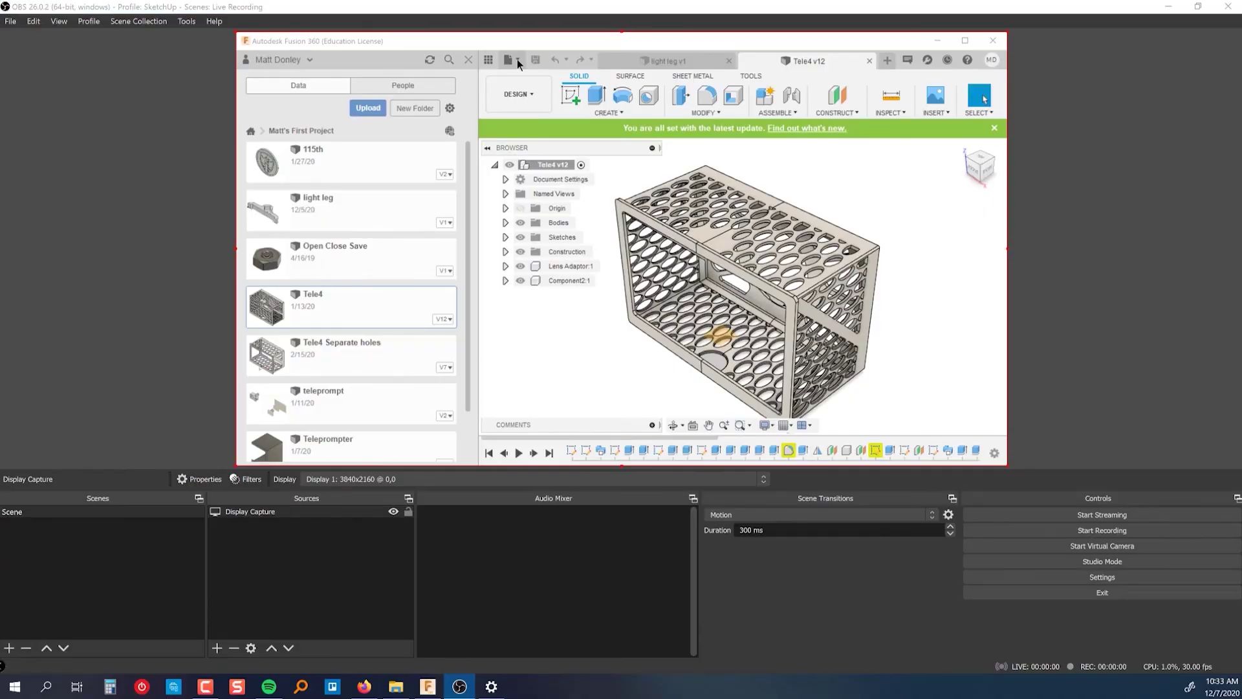
- In Fusion 360, start File > Export for Tele4, then show Sketch commands from the marking menu
click(517, 60)
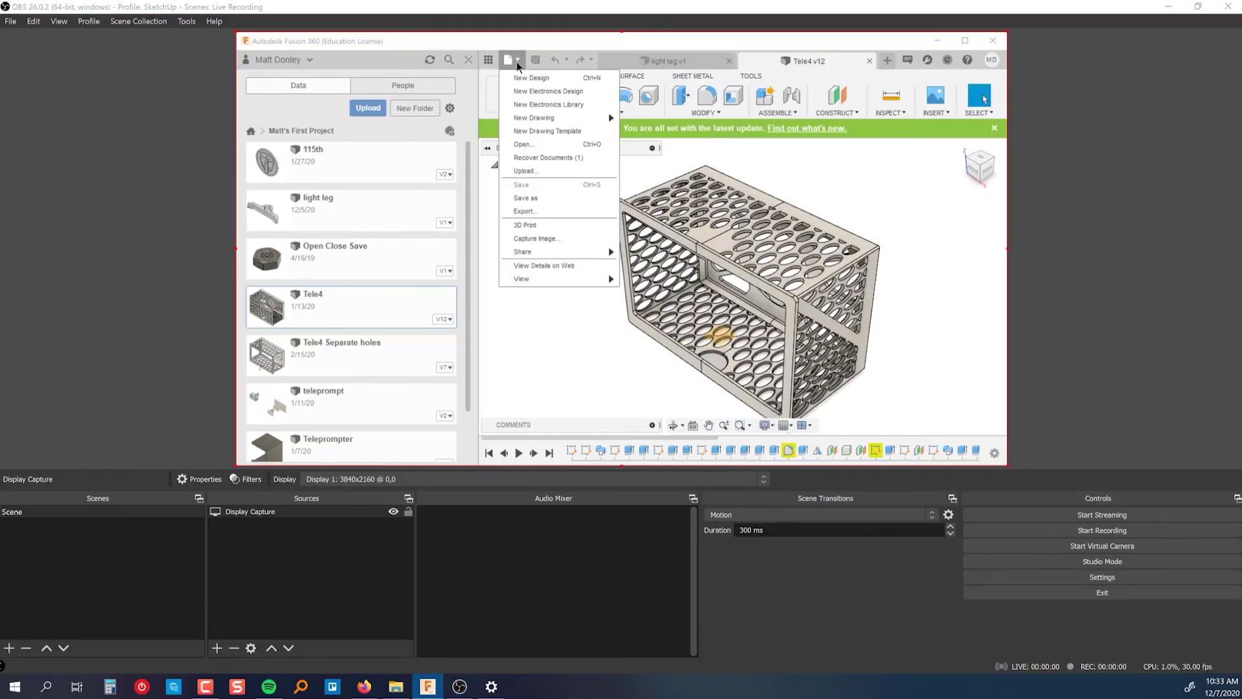
click(524, 211)
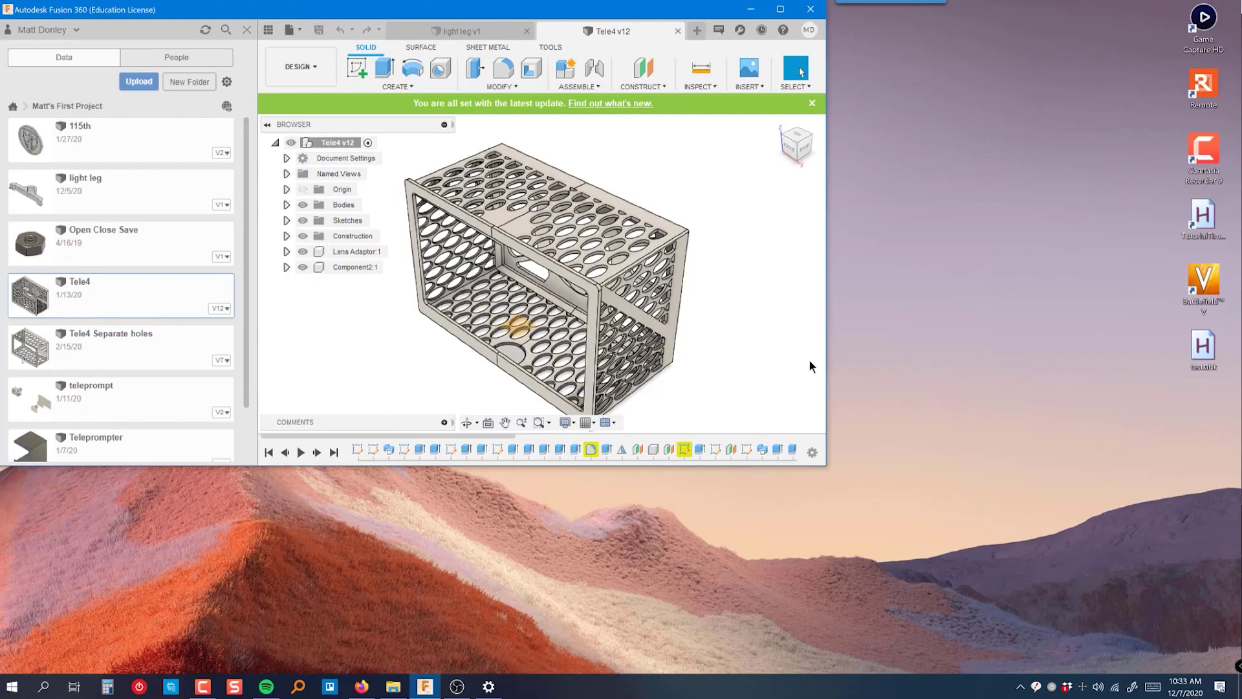
right_click(810, 362)
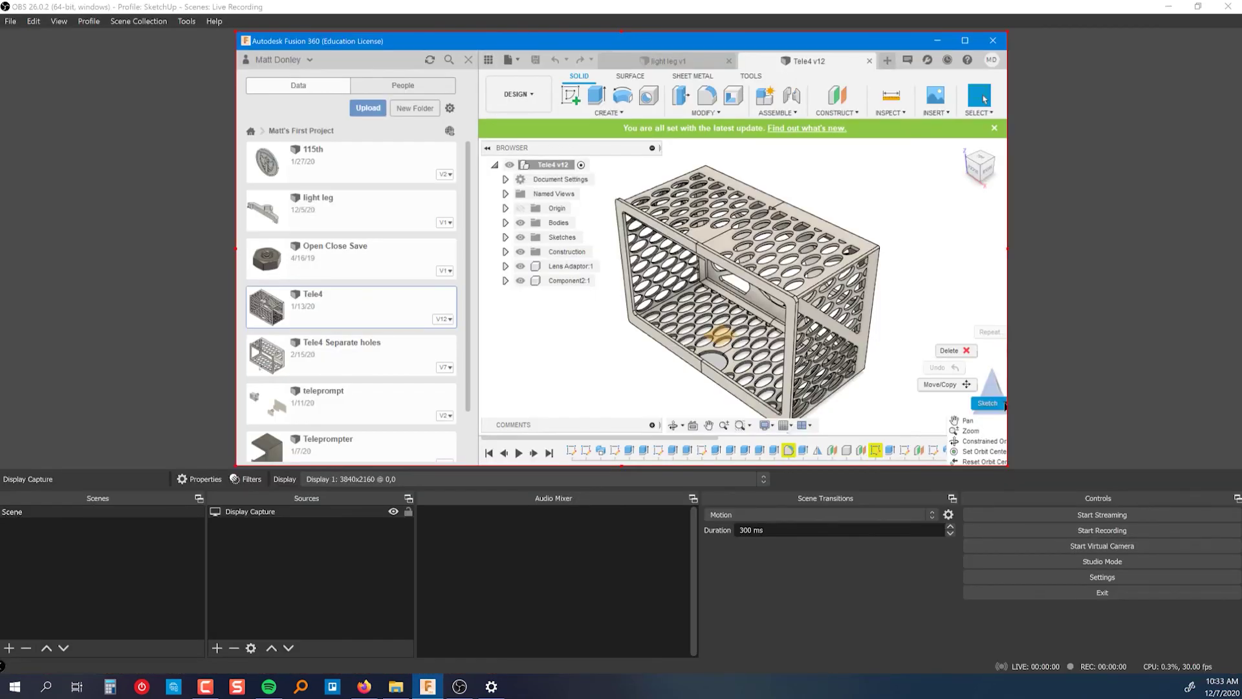
click(1004, 409)
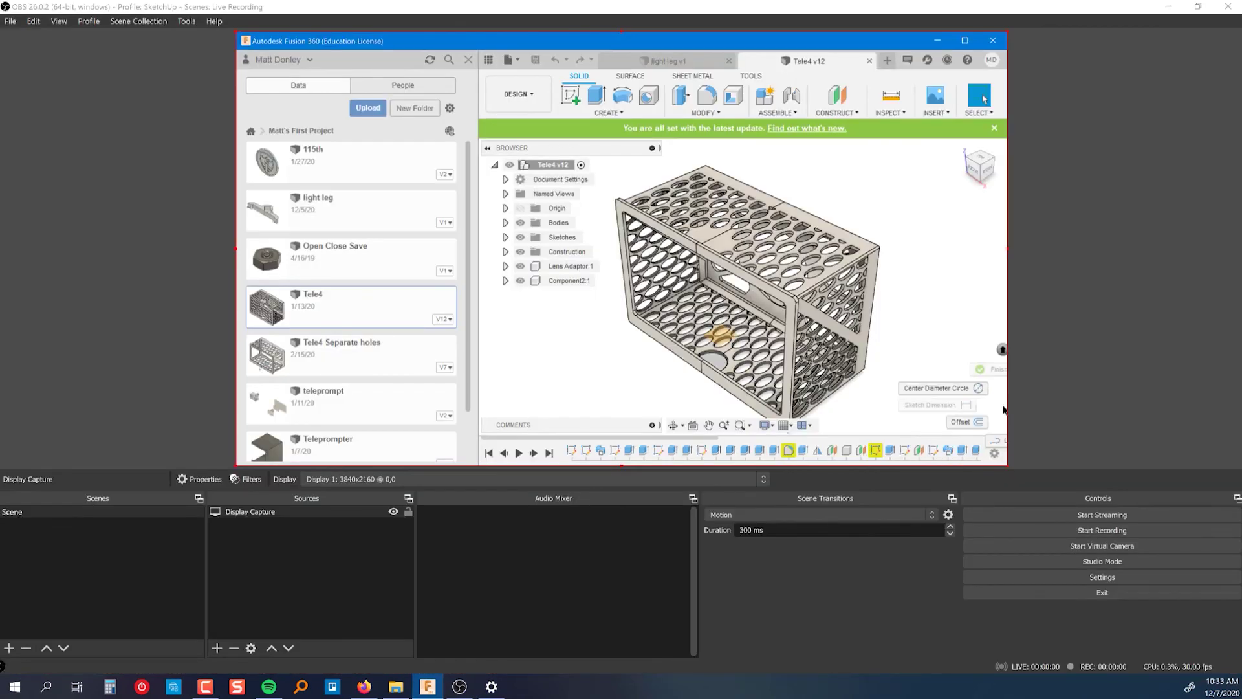